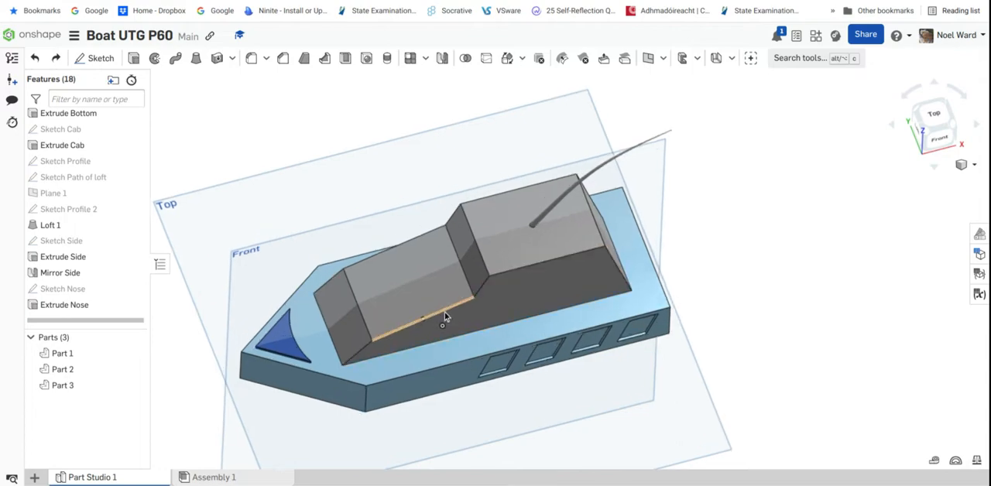
# Start a sketch on the cab's sloping front roof face and view it face-on
pyautogui.moveTo(428, 297)
pyautogui.mouseDown(button='right')
pyautogui.moveTo(429, 324)
pyautogui.moveTo(437, 303)
pyautogui.moveTo(426, 290)
pyautogui.mouseUp(button='right')
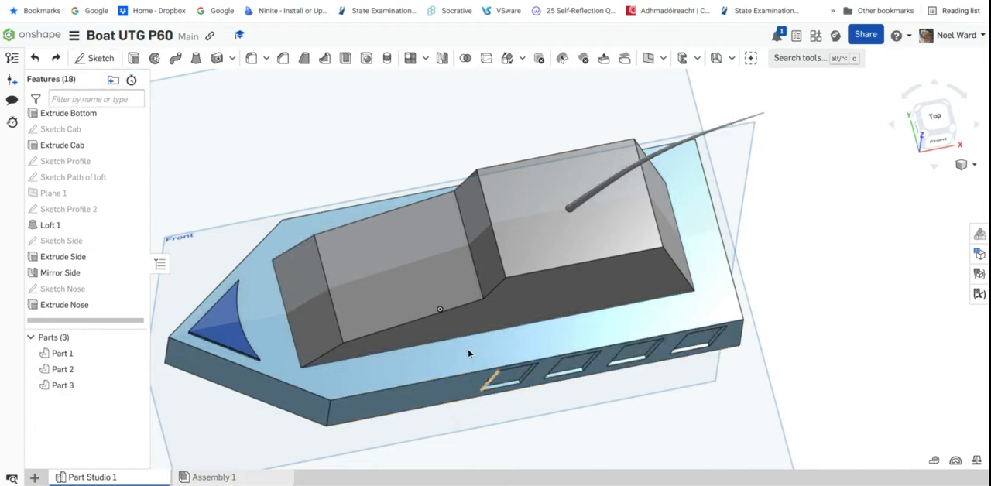
pyautogui.moveTo(467, 348); pyautogui.dragTo(434, 333, button='right')
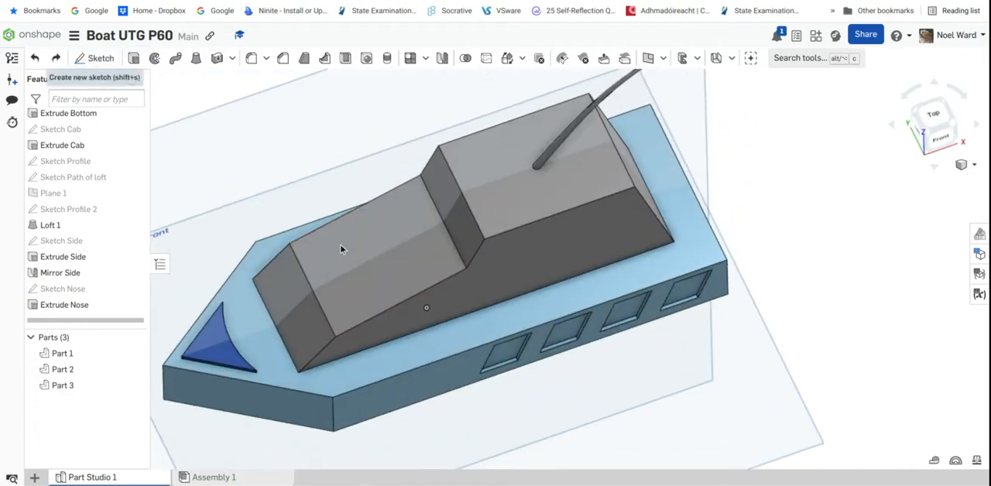
pyautogui.hotkey('shift', 's')
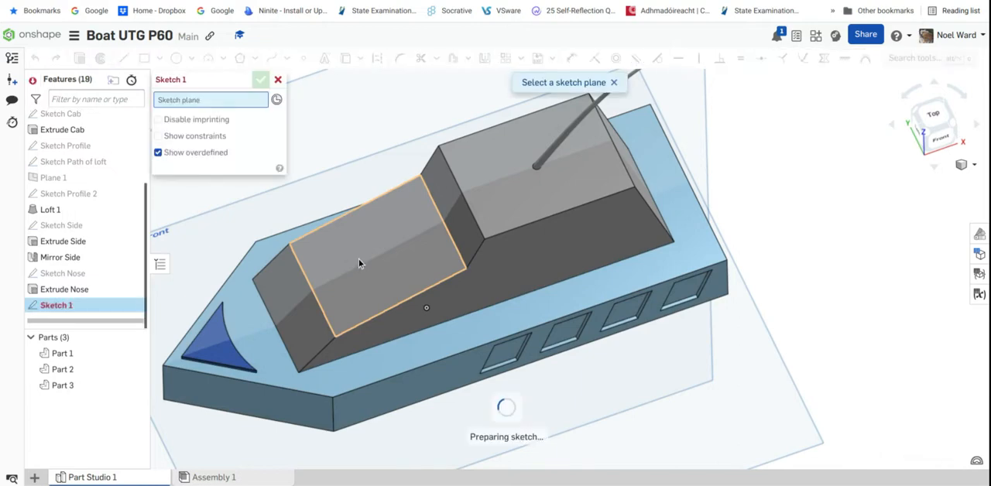
pyautogui.click(358, 260)
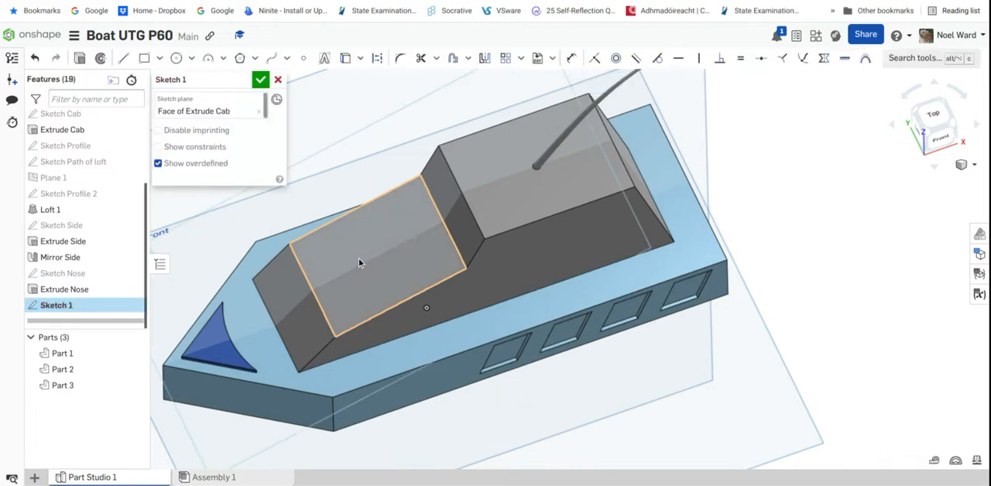
pyautogui.press('n')
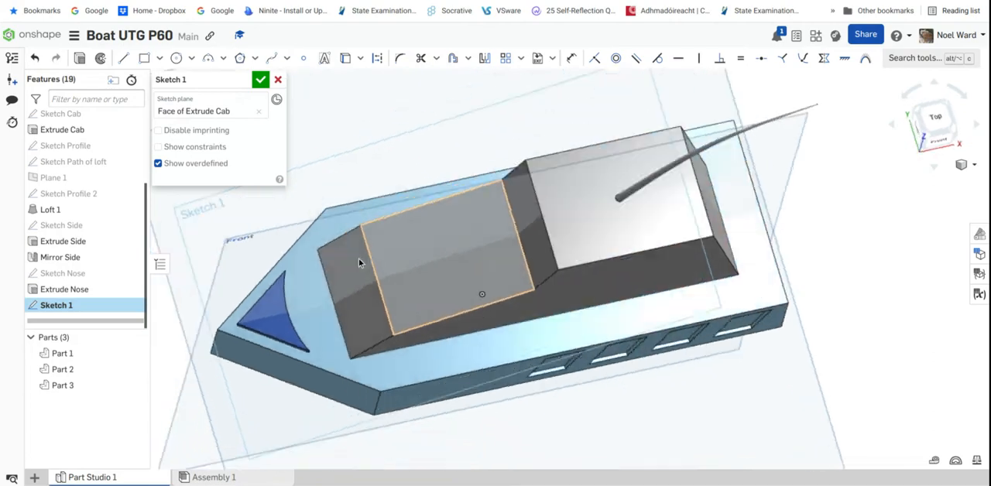
pyautogui.scroll(3, 688, 285)
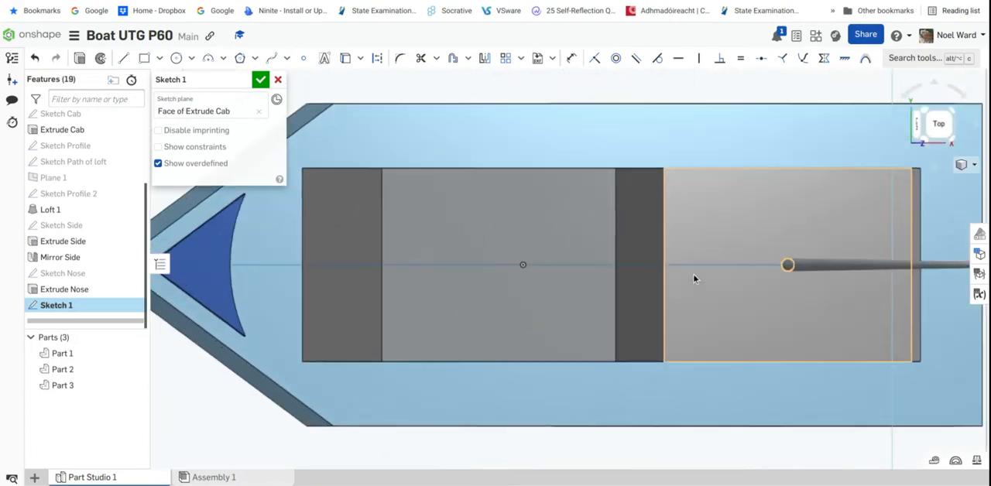
# Add the sketch text "SPEED" in the Allerta font across the middle of the front roof face
pyautogui.click(325, 59)
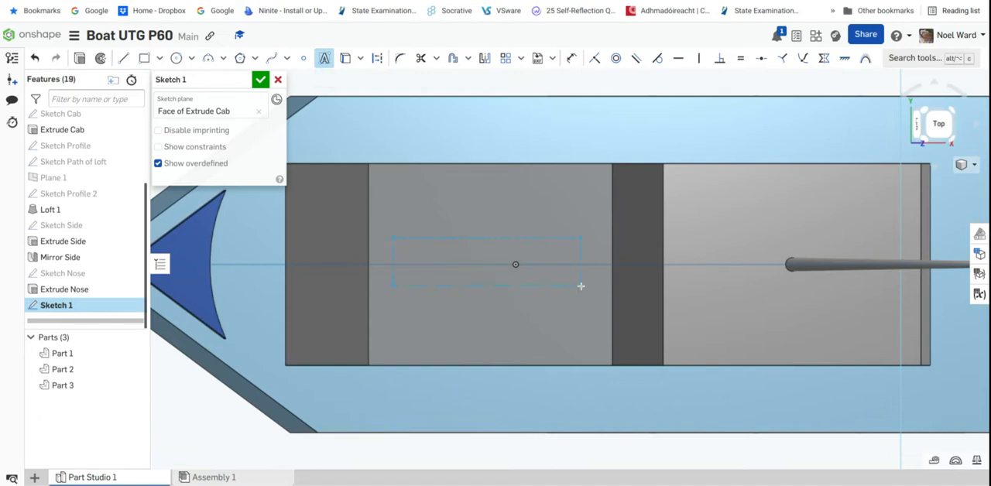
pyautogui.click(580, 287)
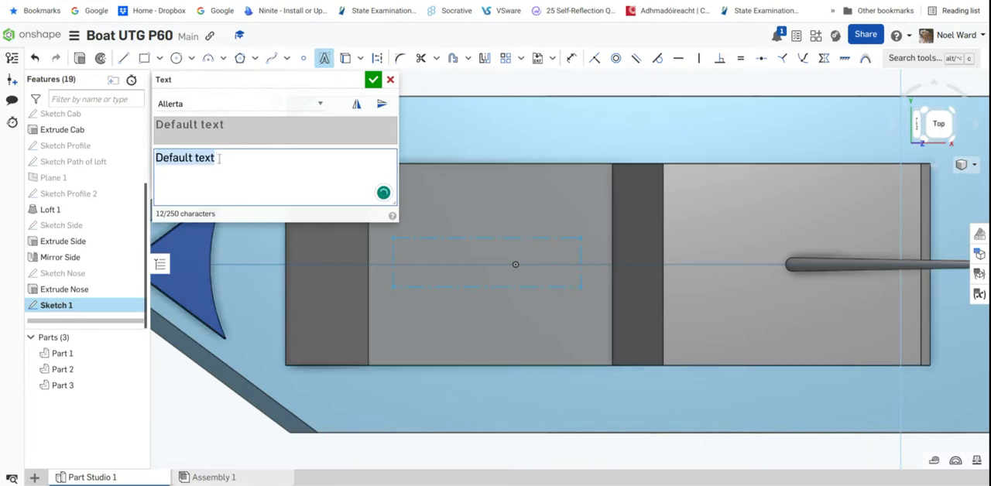
pyautogui.moveTo(213, 159)
pyautogui.mouseDown()
pyautogui.moveTo(183, 161)
pyautogui.moveTo(216, 164)
pyautogui.mouseUp()
pyautogui.write('SPEED')
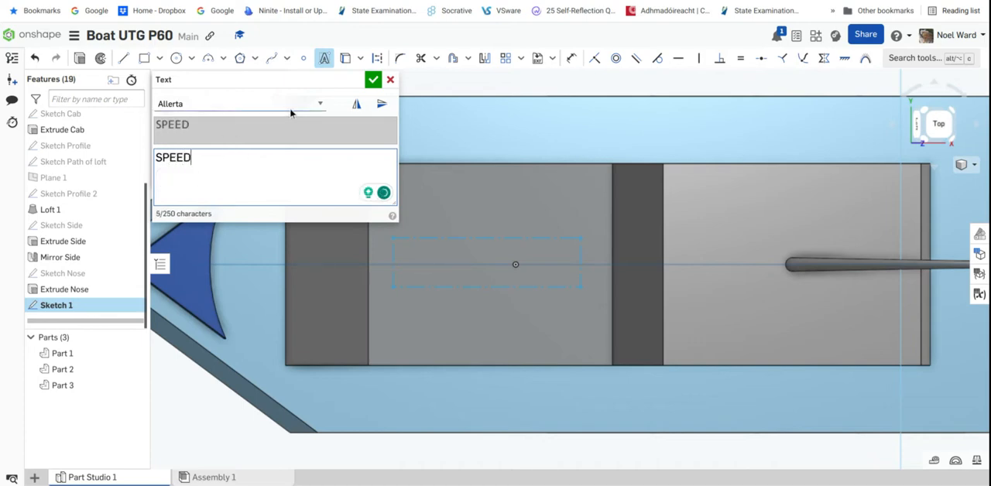
pyautogui.click(372, 80)
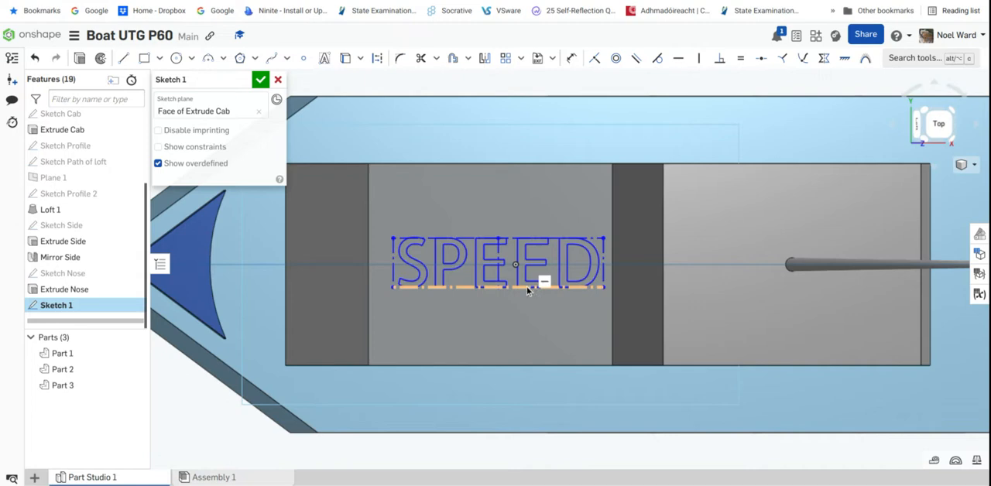
# Nudge the SPEED text box slightly and set its overall width to 30 mm
pyautogui.moveTo(527, 290)
pyautogui.mouseDown()
pyautogui.moveTo(465, 293)
pyautogui.moveTo(537, 290)
pyautogui.moveTo(518, 290)
pyautogui.moveTo(525, 289)
pyautogui.mouseUp()
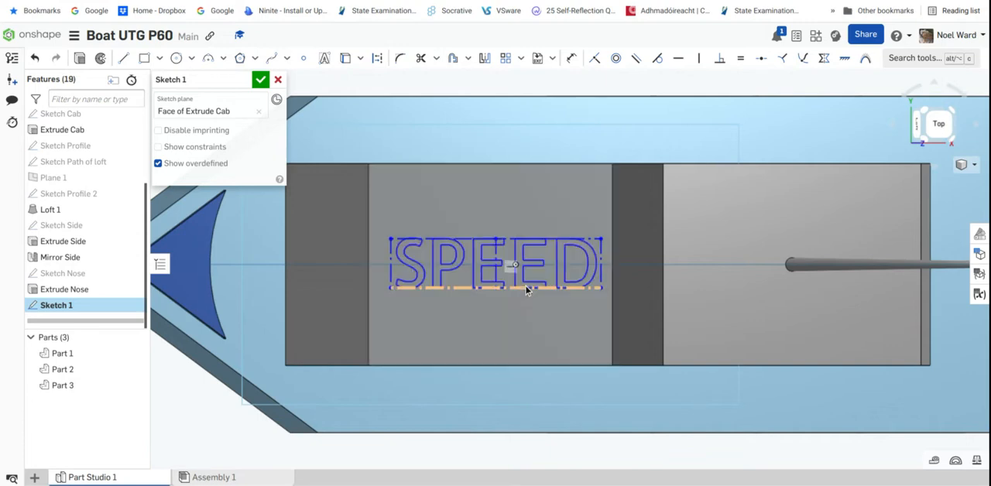
pyautogui.click(572, 58)
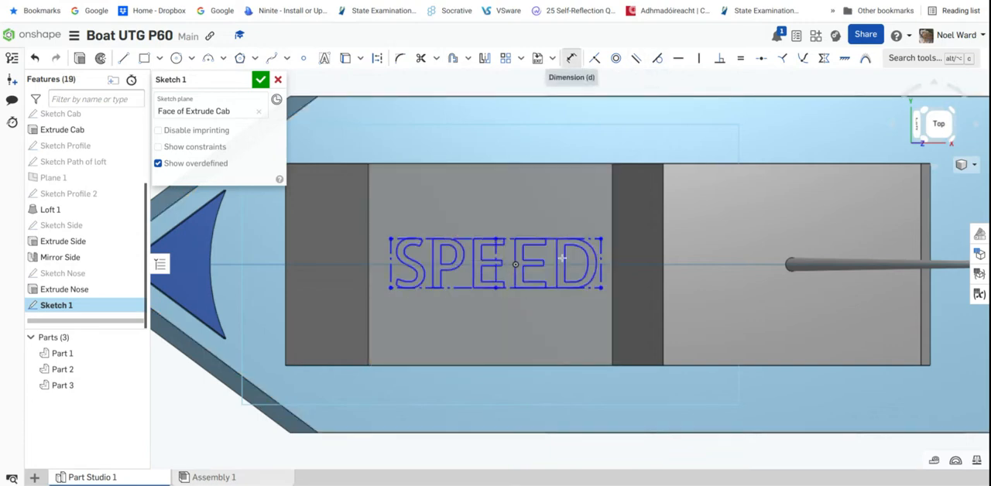
pyautogui.click(482, 303)
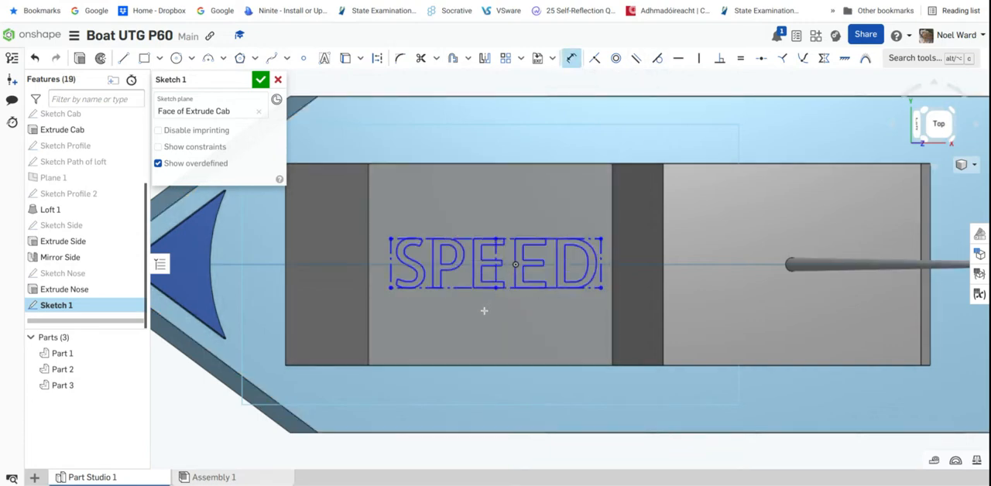
pyautogui.click(485, 311)
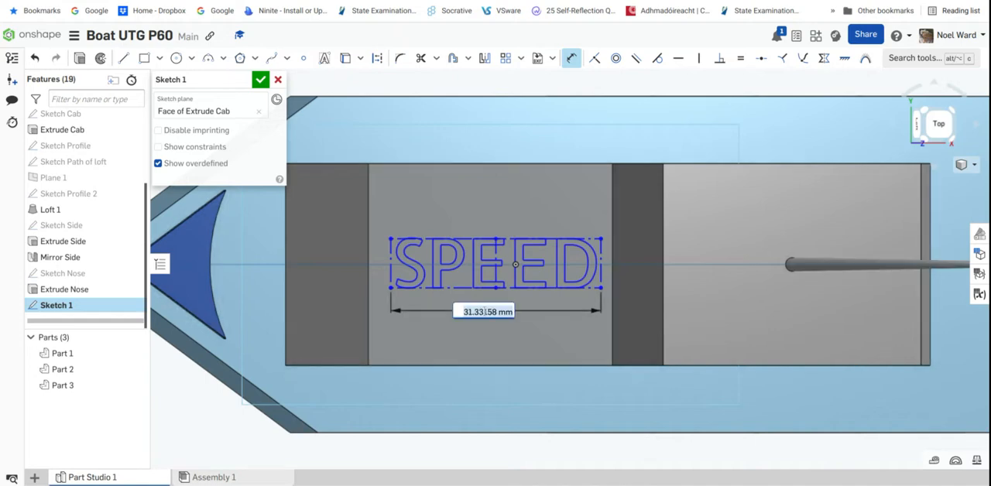
pyautogui.write('30')
pyautogui.press('Return')
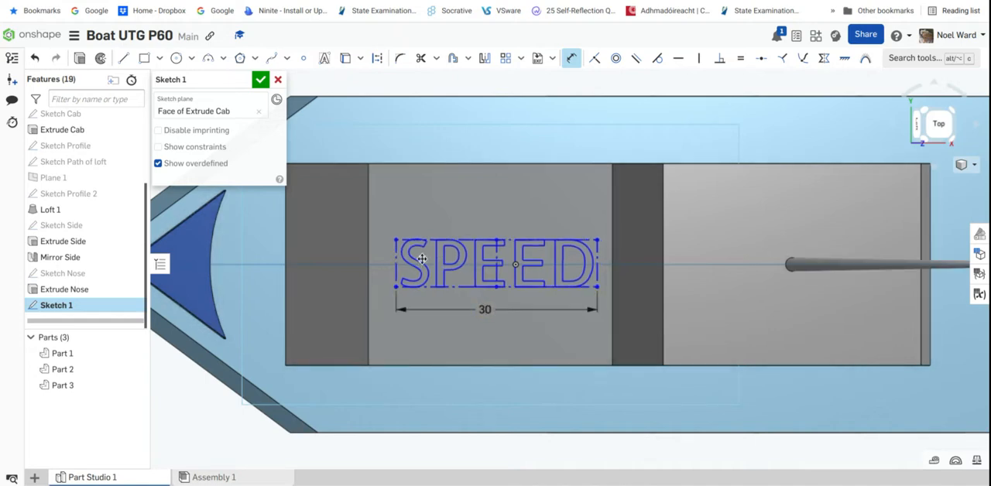
# Set the distance between the start of the text box and the roof face's front edge to 4 mm
pyautogui.click(398, 279)
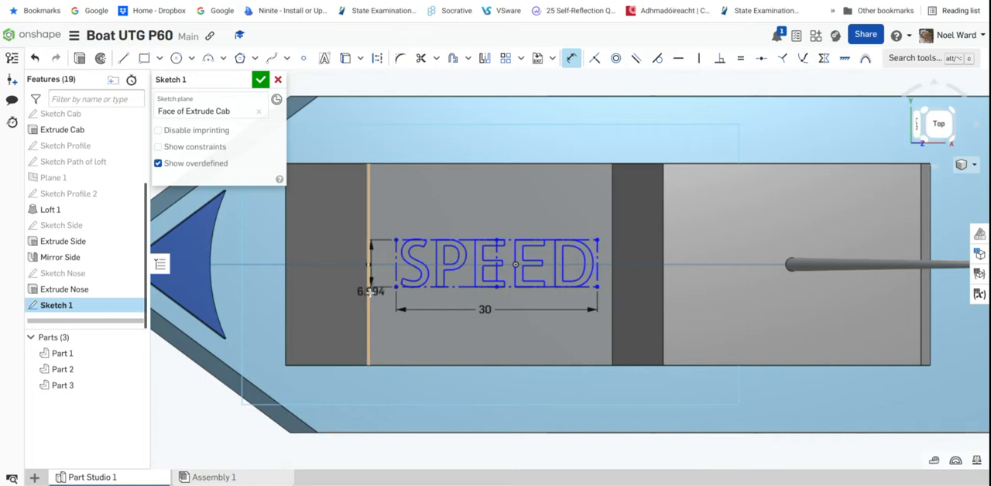
pyautogui.click(369, 293)
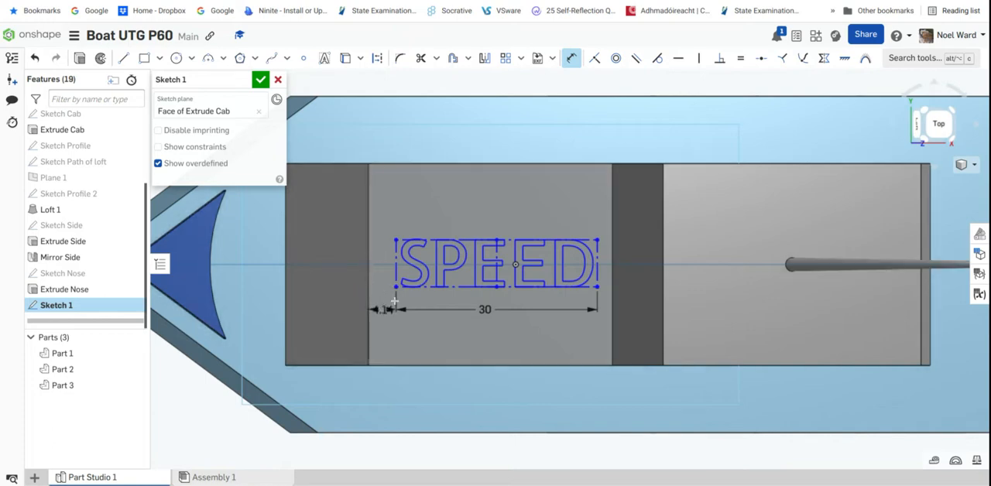
pyautogui.click(394, 301)
pyautogui.write('4')
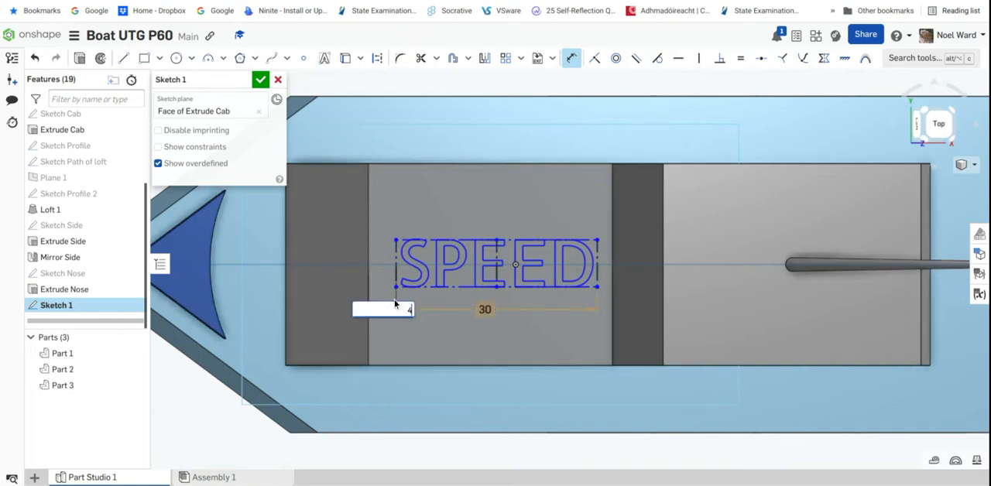
pyautogui.press('Return')
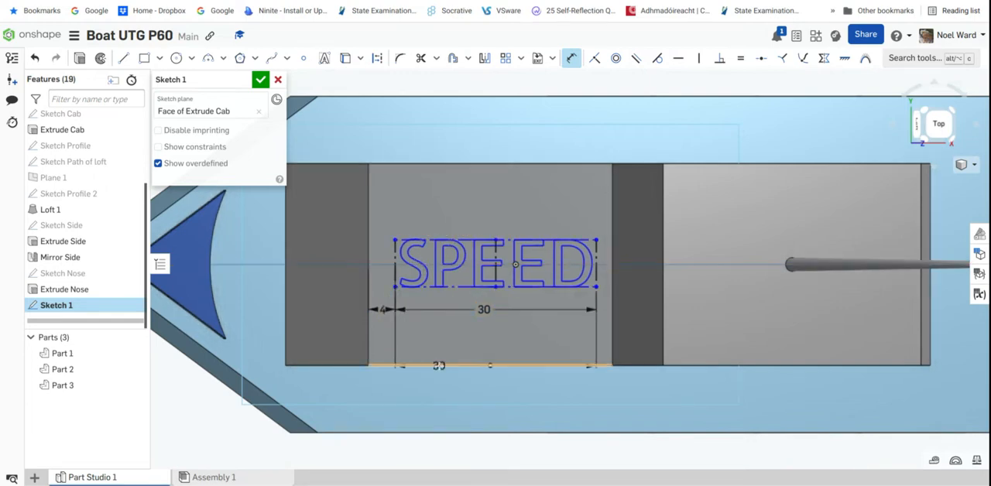
# Dimension the text box's lower edge from the roof face's side edge below it, accepting the proposed value
pyautogui.click(440, 365)
pyautogui.click(443, 343)
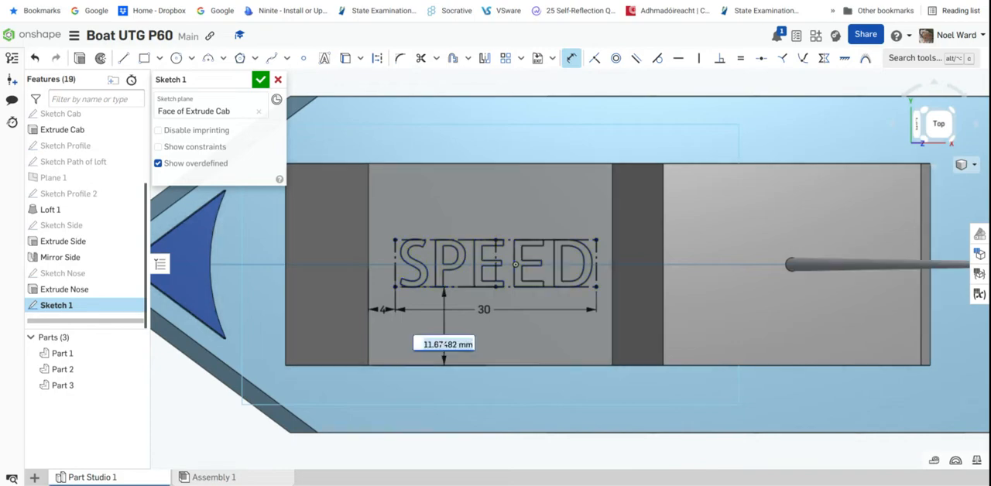
pyautogui.press('Return')
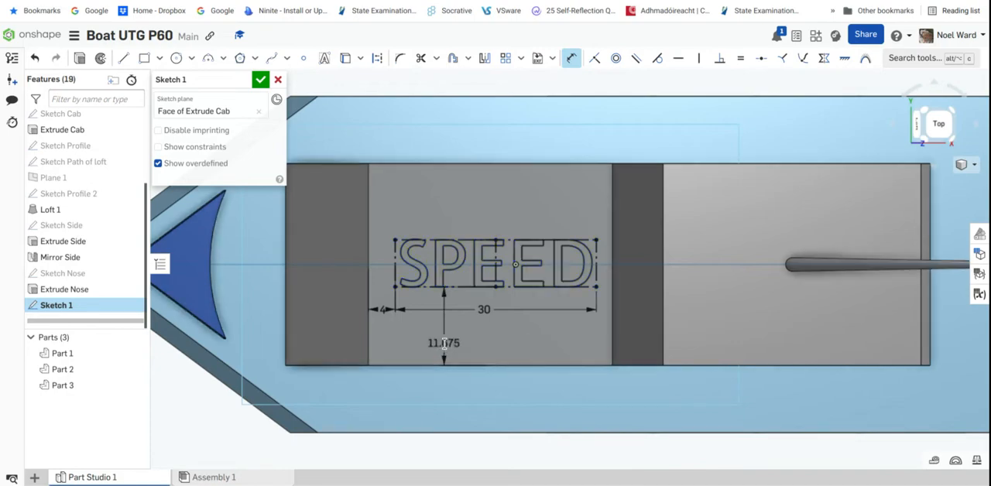
# Rename the sketch as "Sketch Text" and finish it
pyautogui.moveTo(444, 343); pyautogui.dragTo(491, 448, button='right')
pyautogui.moveTo(515, 334)
pyautogui.mouseDown(button='right')
pyautogui.moveTo(551, 345)
pyautogui.moveTo(507, 332)
pyautogui.mouseUp(button='right')
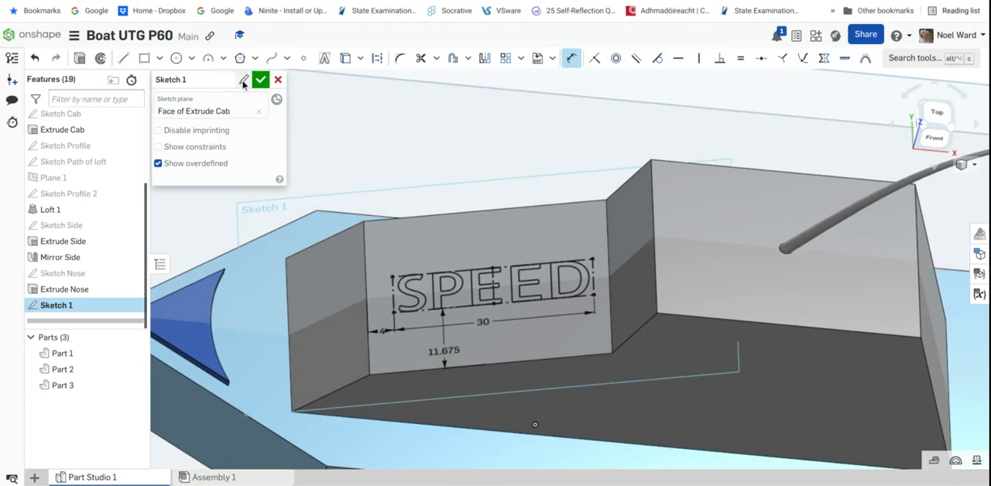
pyautogui.click(193, 80)
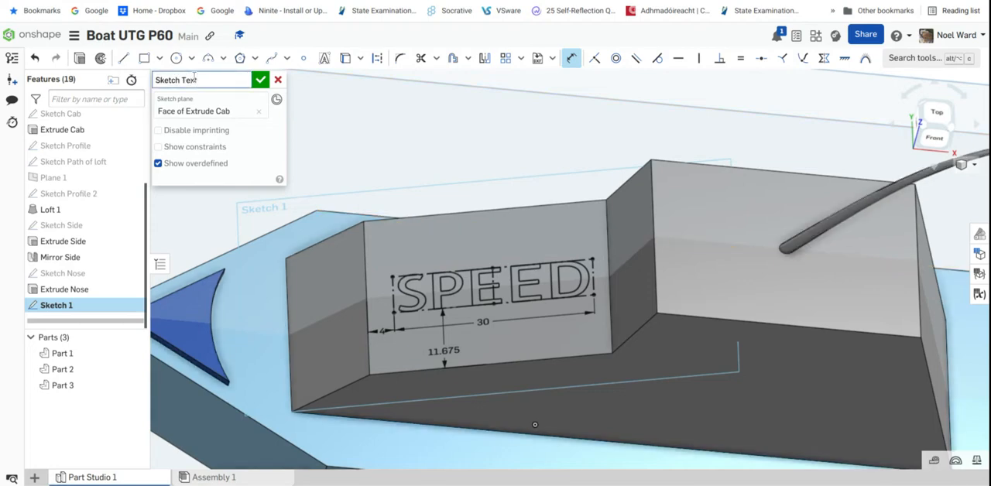
pyautogui.press('Return')
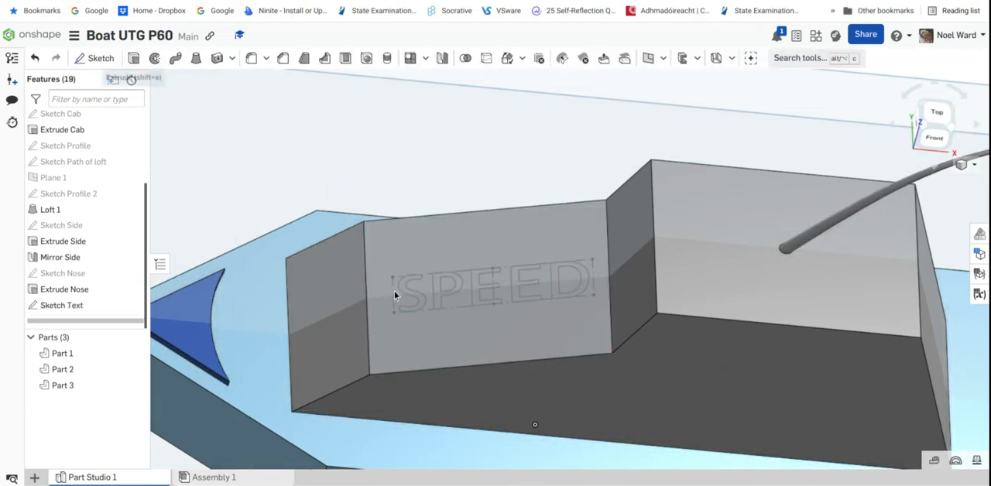
pyautogui.click(416, 300)
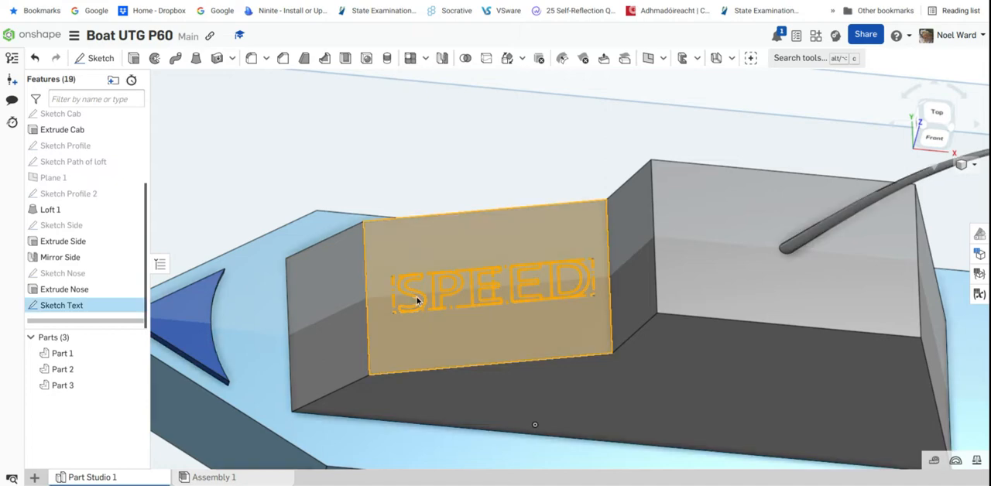
pyautogui.click(384, 182)
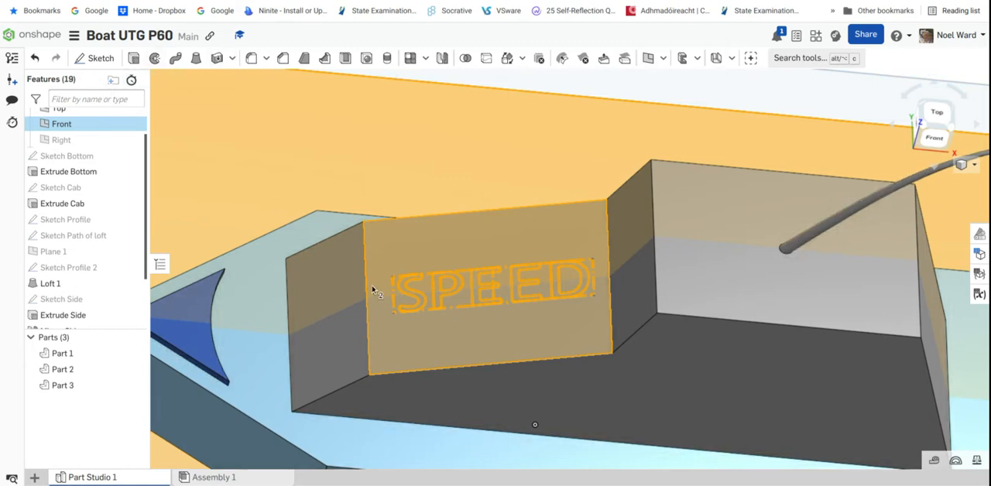
pyautogui.scroll(-5, 531, 372)
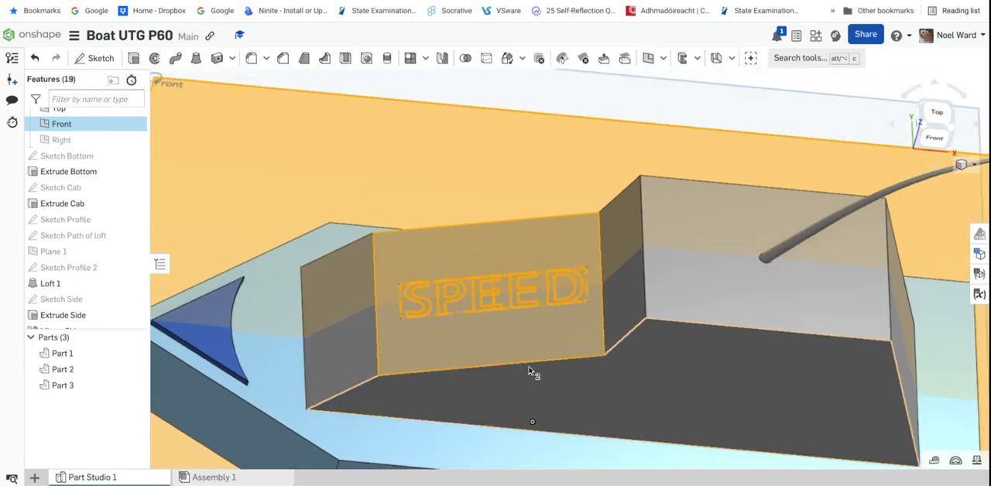
pyautogui.press('Escape')
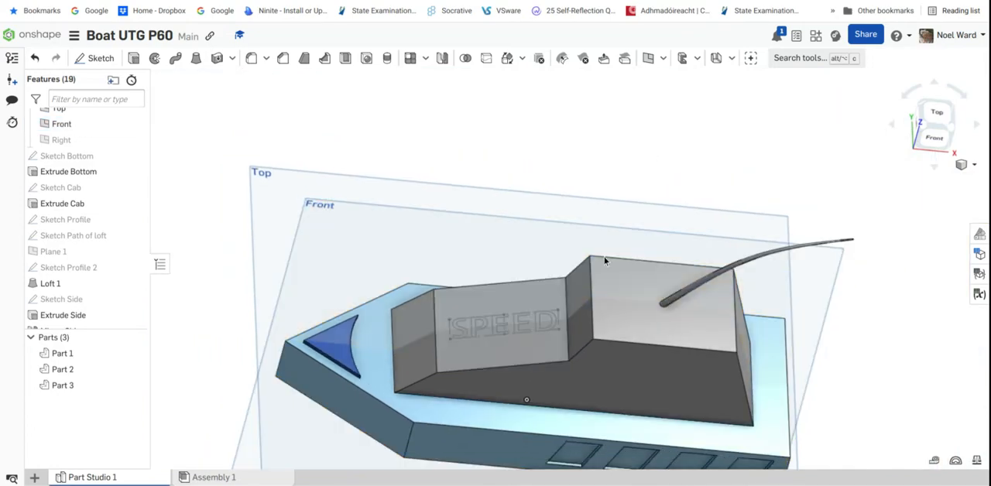
# Cut the SPEED text into the cab with a blind Remove extrude 25 mm deep
pyautogui.scroll(5, 526, 333)
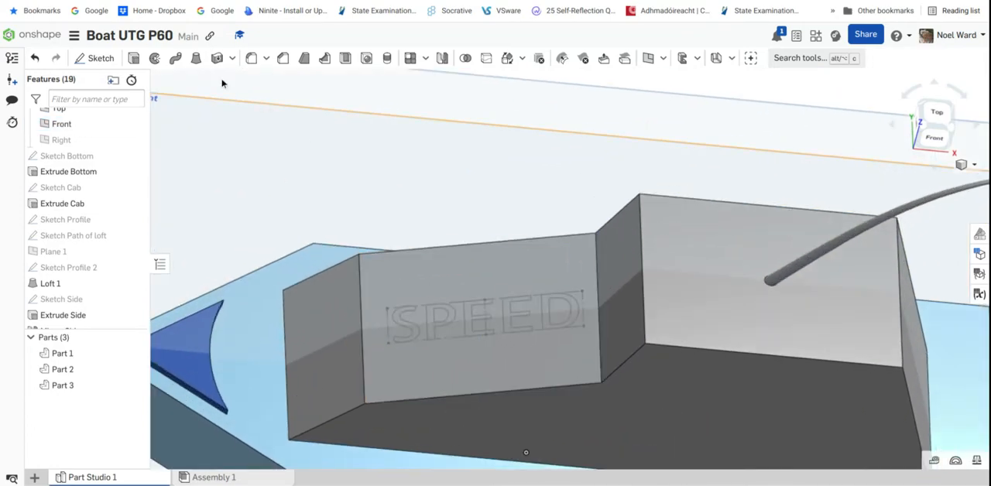
pyautogui.click(414, 328)
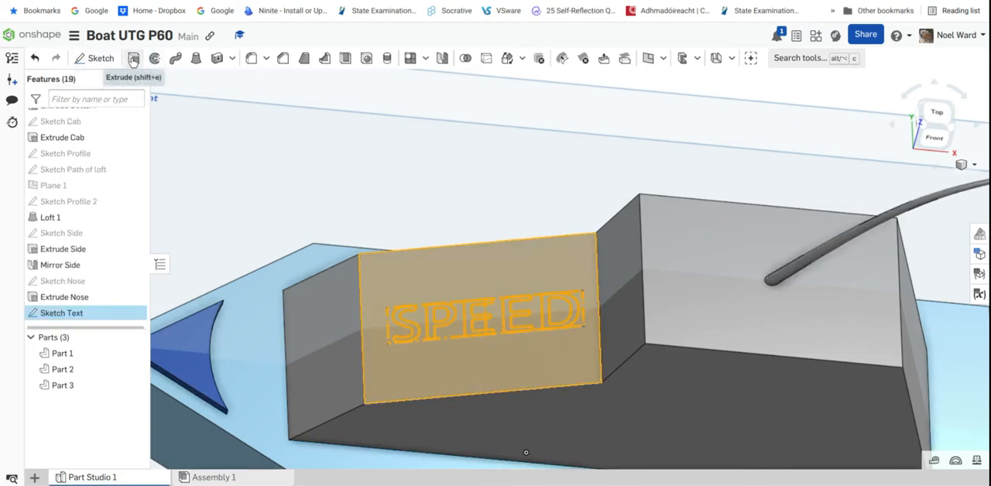
pyautogui.click(133, 60)
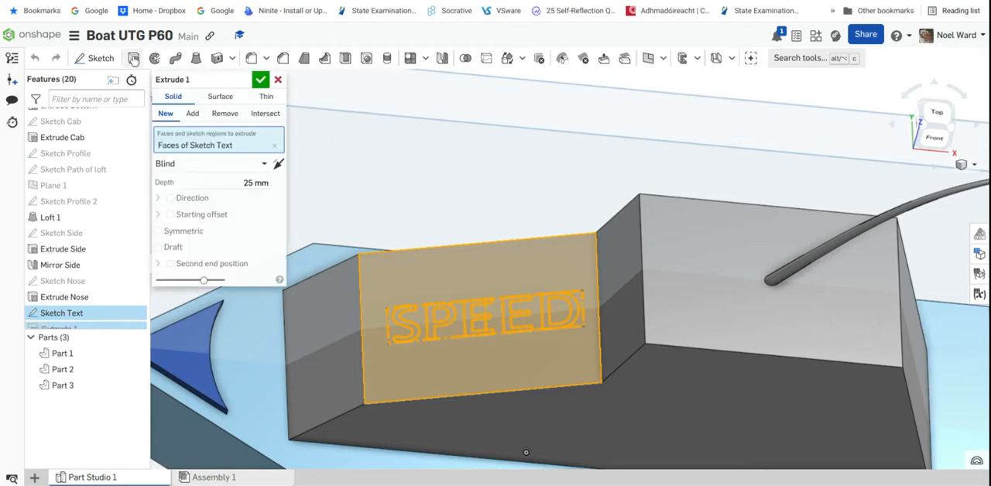
pyautogui.click(245, 181)
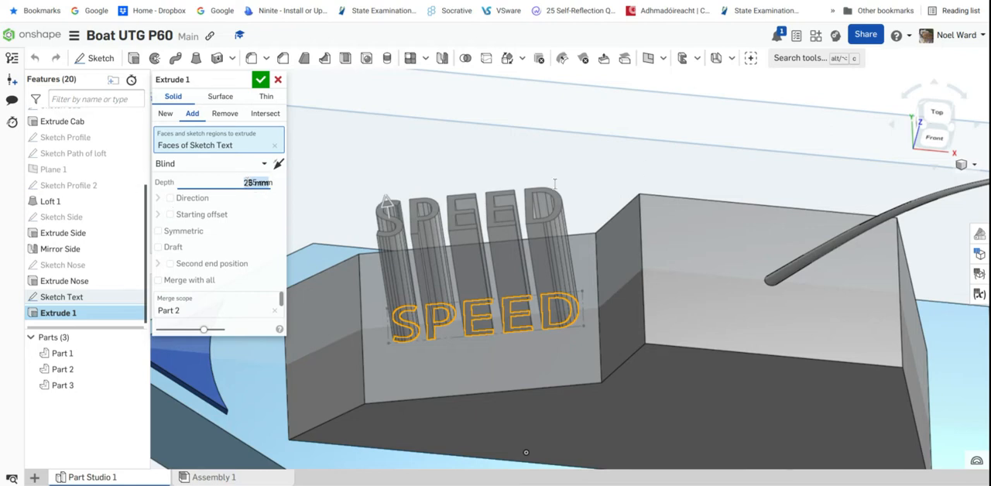
pyautogui.click(234, 116)
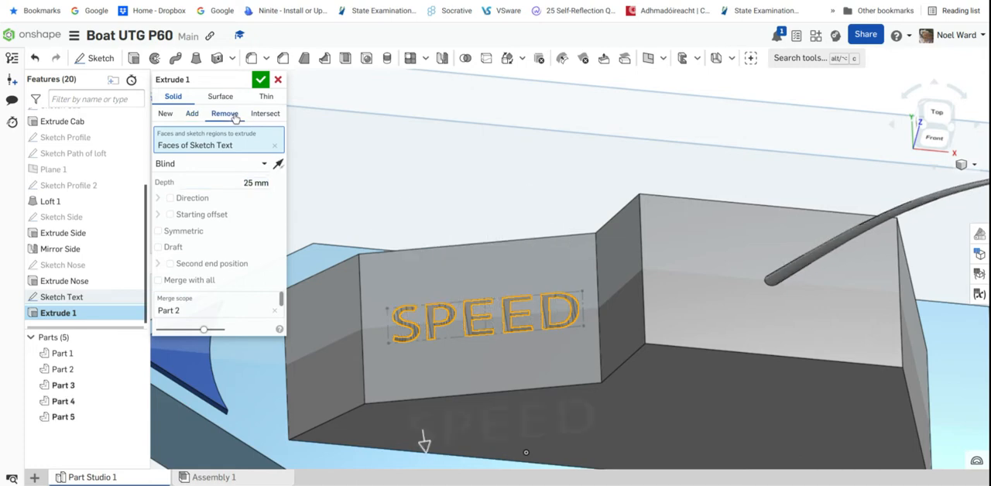
# Rename the text cut feature as "Extrude Text"
pyautogui.moveTo(462, 338); pyautogui.dragTo(450, 300, button='middle')
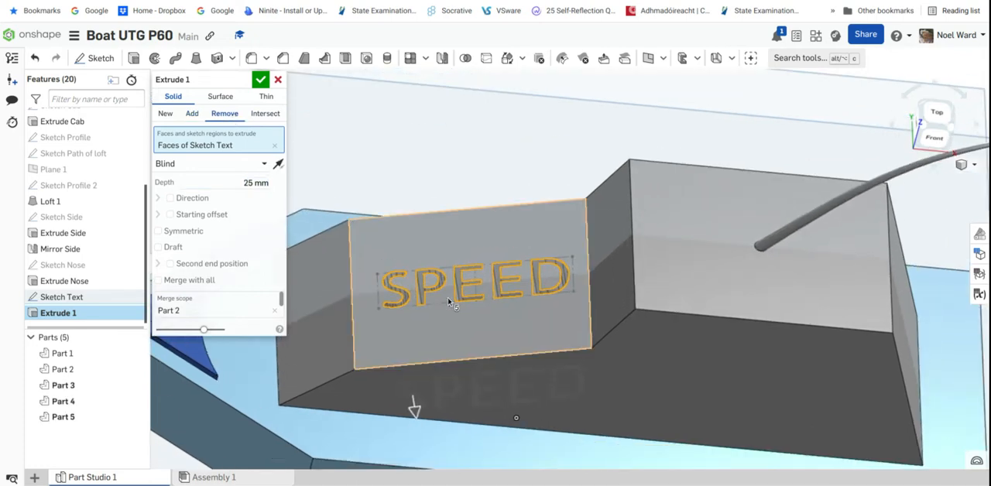
pyautogui.click(243, 81)
pyautogui.click(203, 80)
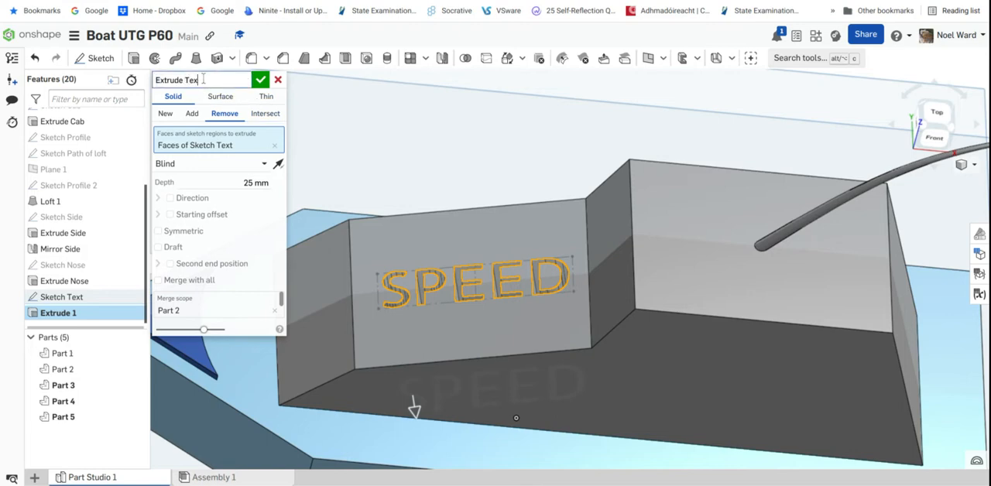
# Edit the SPEED text cut on the cab's sloping roof and set its depth to 0.5 mm
pyautogui.click(260, 82)
pyautogui.moveTo(478, 319); pyautogui.dragTo(469, 297, button='right')
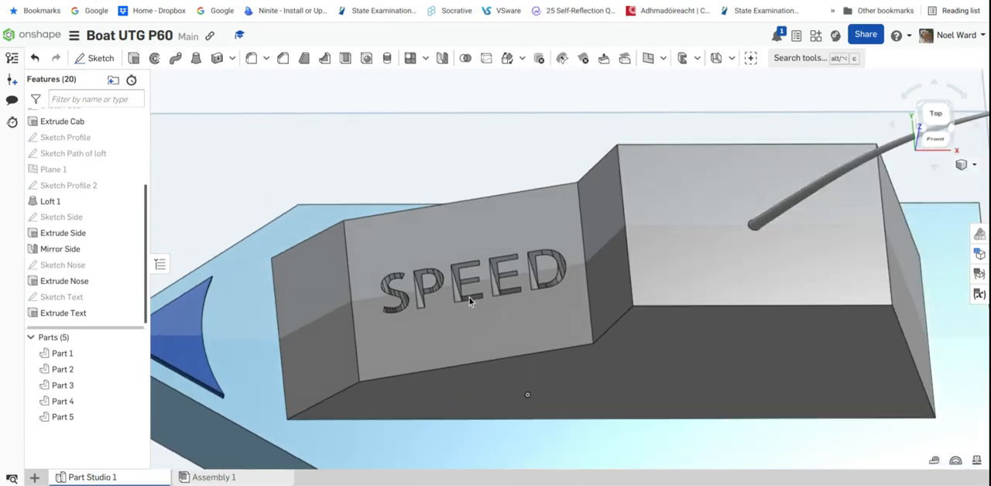
pyautogui.rightClick(91, 314)
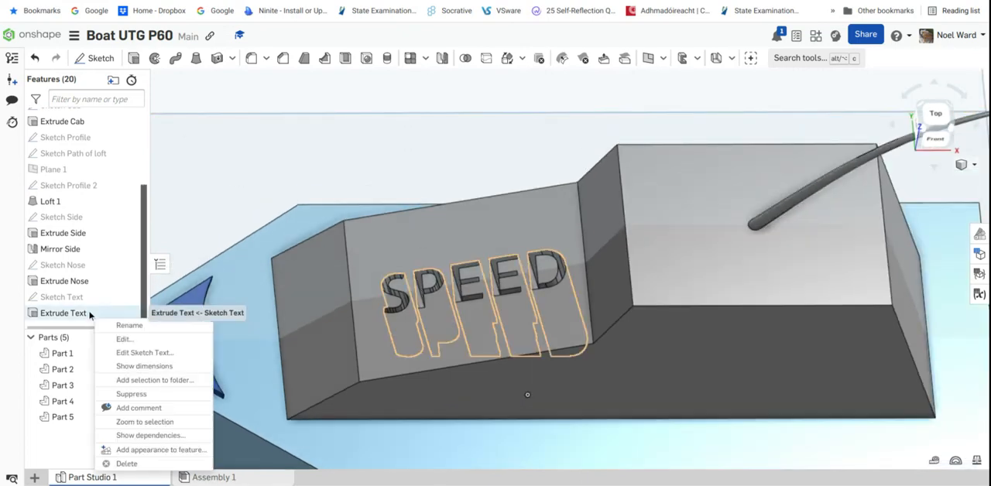
pyautogui.click(125, 339)
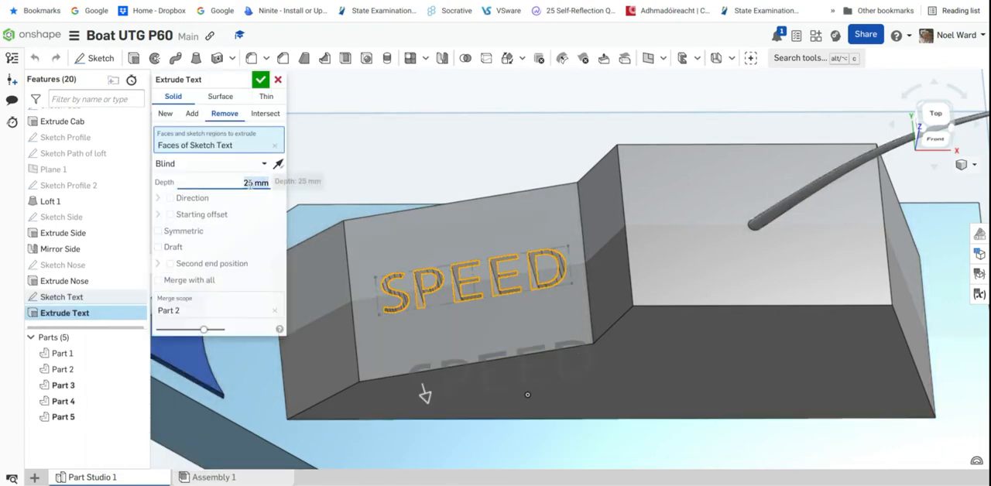
pyautogui.press('BackSpace')
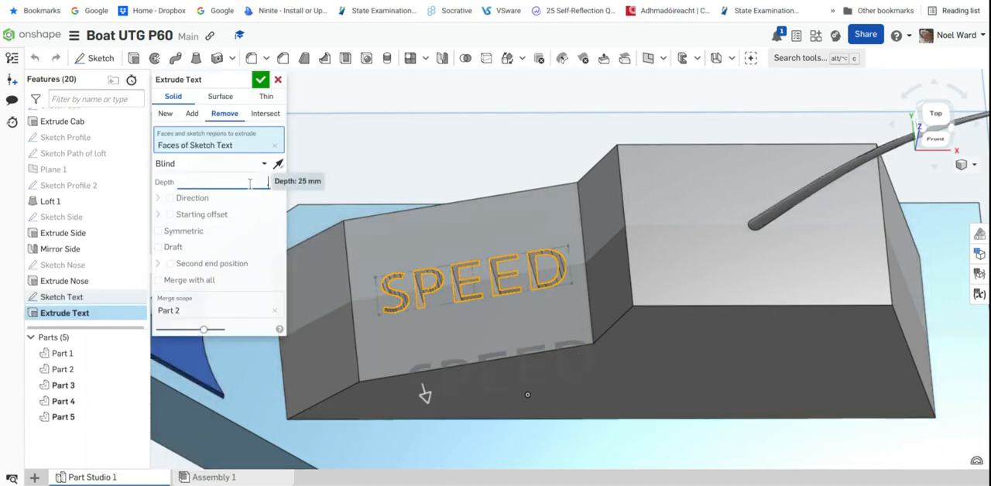
pyautogui.write('.5')
pyautogui.press('Return')
pyautogui.click(261, 81)
pyautogui.moveTo(509, 400); pyautogui.dragTo(480, 242, button='right')
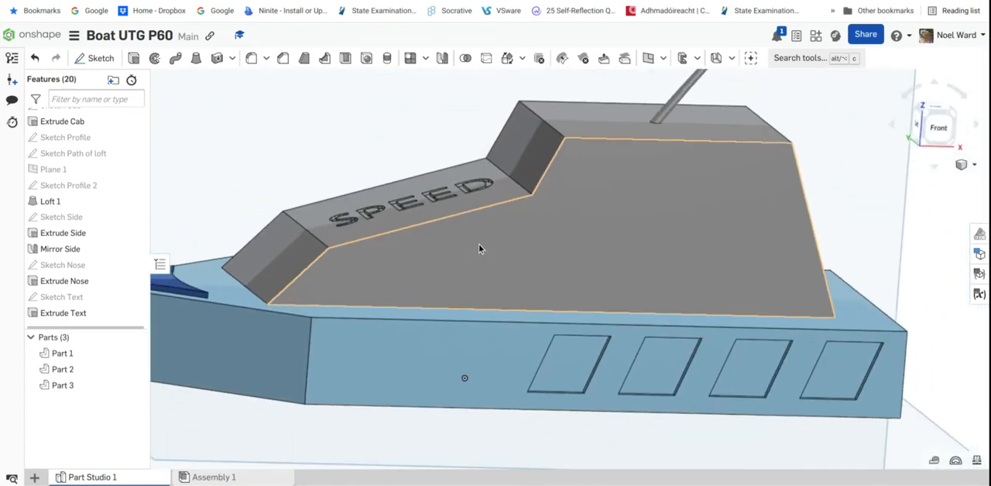
pyautogui.scroll(-1, 478, 244)
# Check the colours on the toy boat drawing and set the appearance of the hull, Part 1, to yellow FACB43
pyautogui.click(183, 1)
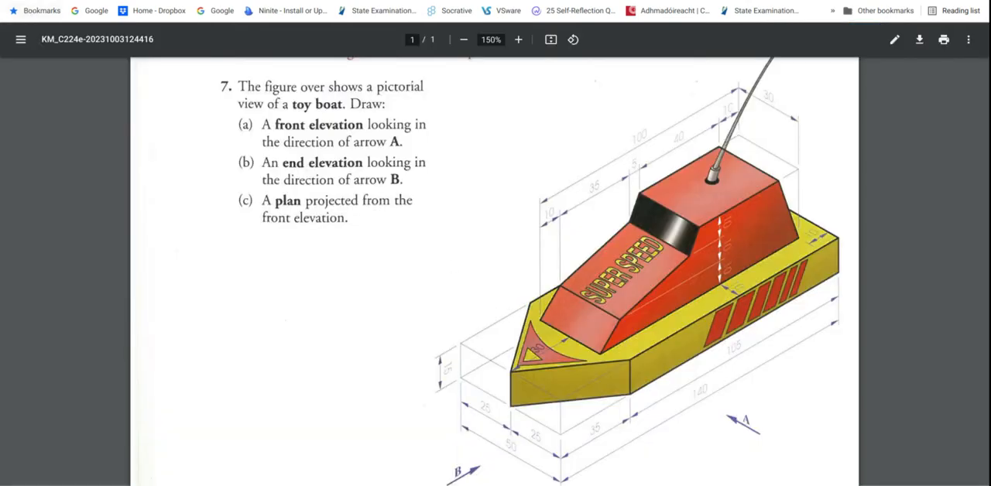
pyautogui.click(108, 1)
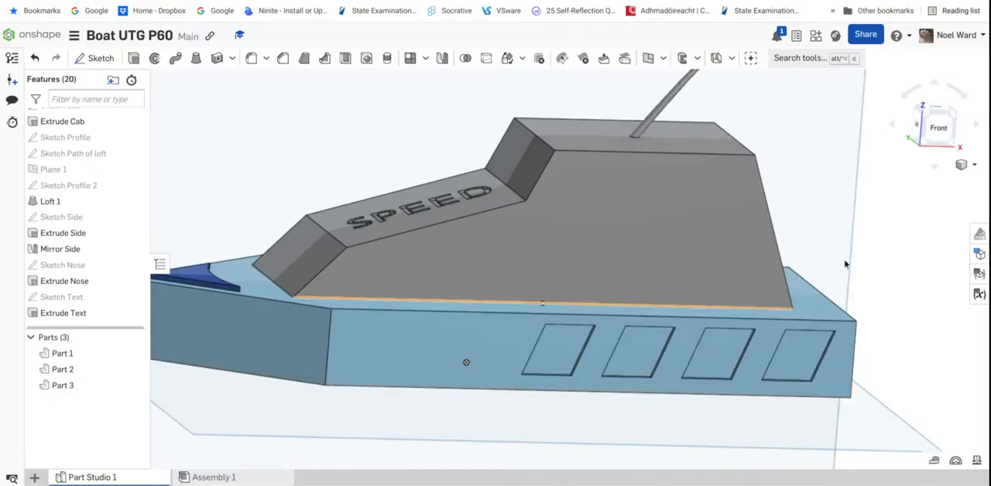
pyautogui.click(979, 234)
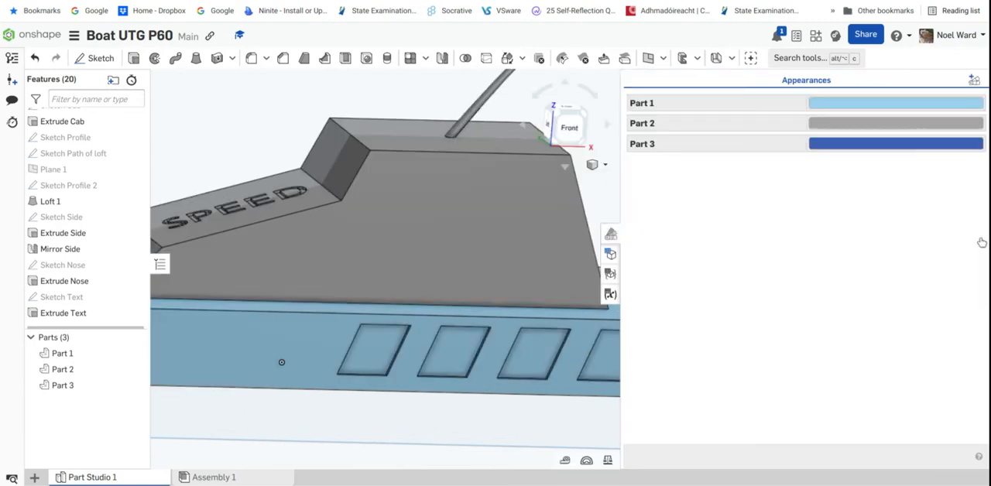
pyautogui.click(866, 105)
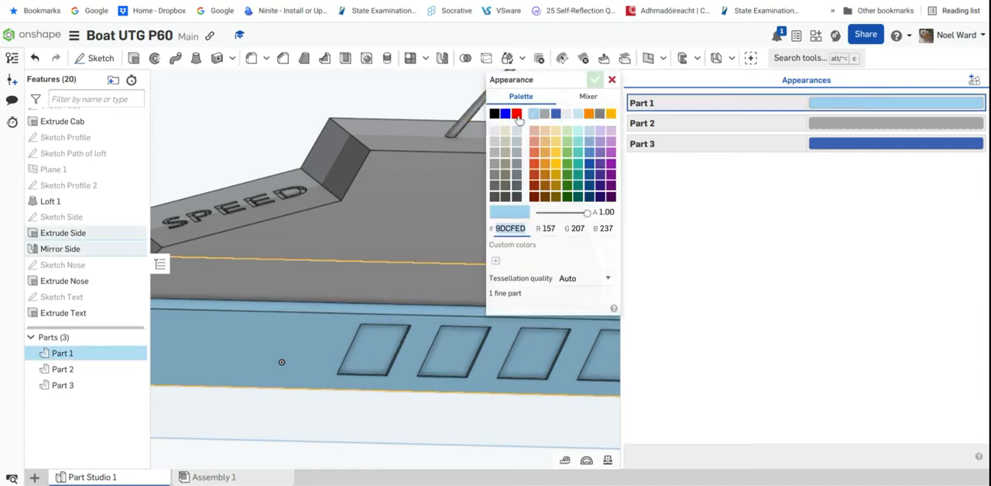
pyautogui.click(559, 136)
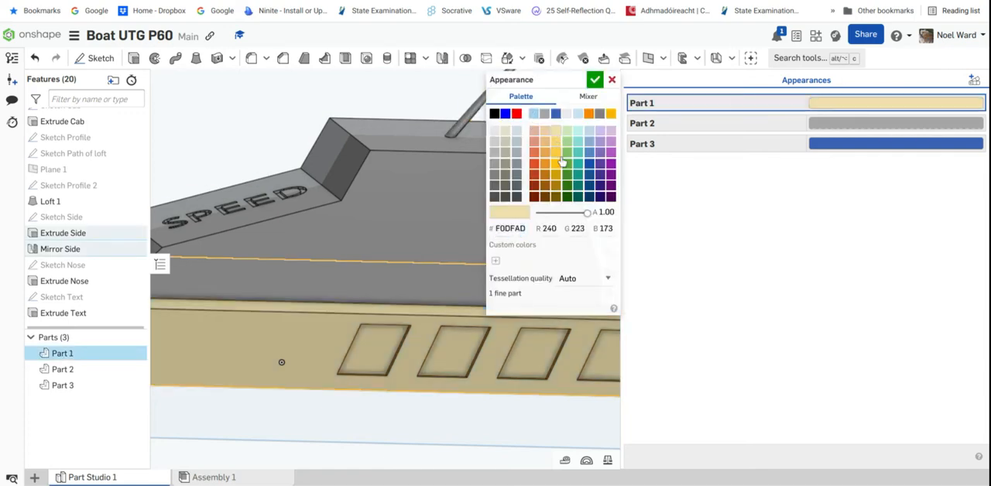
pyautogui.click(556, 152)
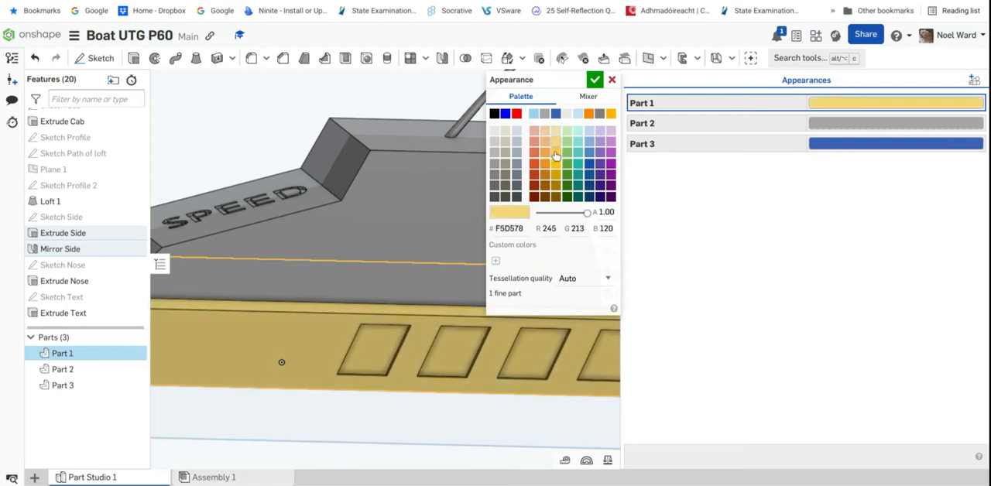
pyautogui.click(556, 152)
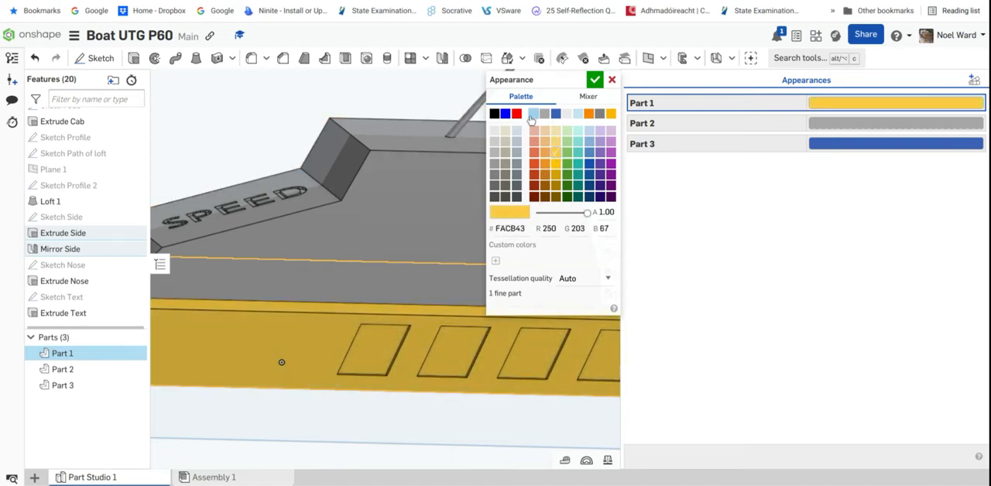
pyautogui.click(594, 82)
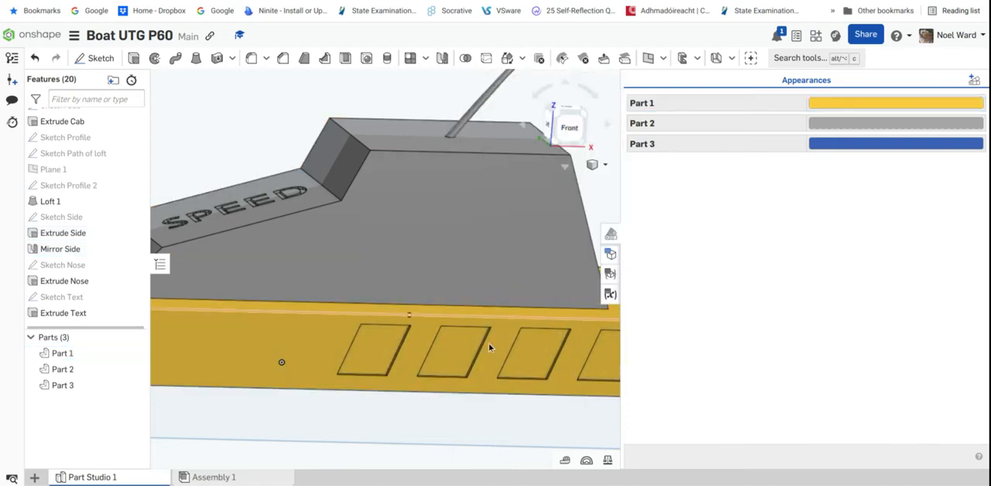
# Compare with the toy boat drawing and set the appearance of the cab, Part 2, to red FF0000
pyautogui.moveTo(487, 336); pyautogui.dragTo(517, 295, button='right')
pyautogui.hotkey('ctrl', 'Tab')
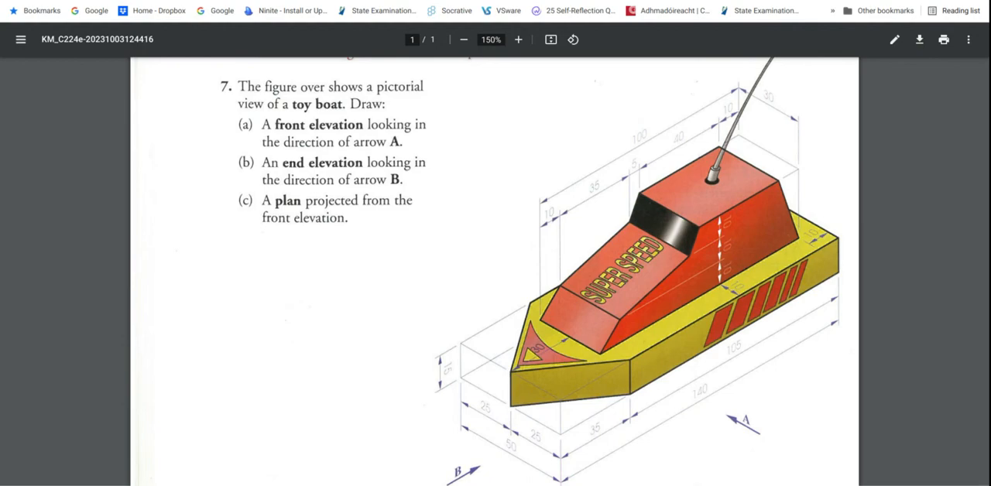
pyautogui.hotkey('ctrl', 'shift', 'Tab')
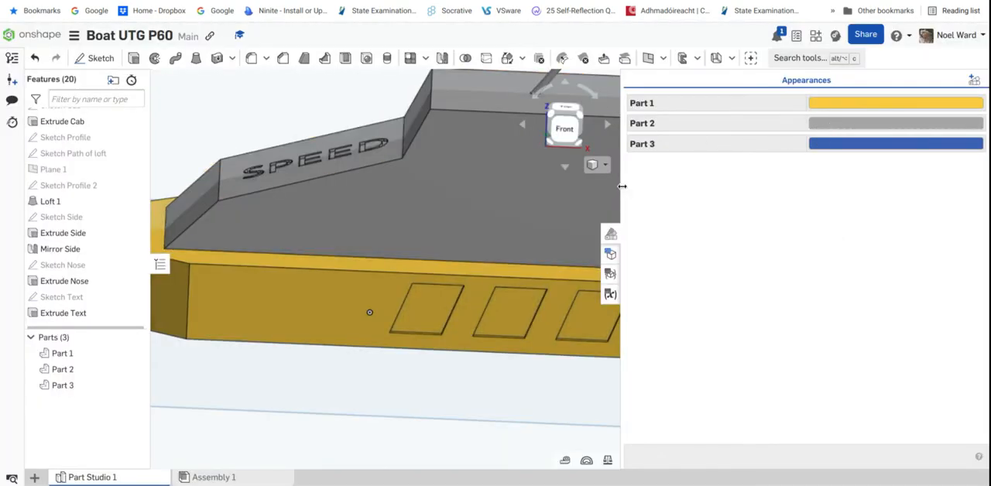
pyautogui.moveTo(622, 186); pyautogui.dragTo(805, 194)
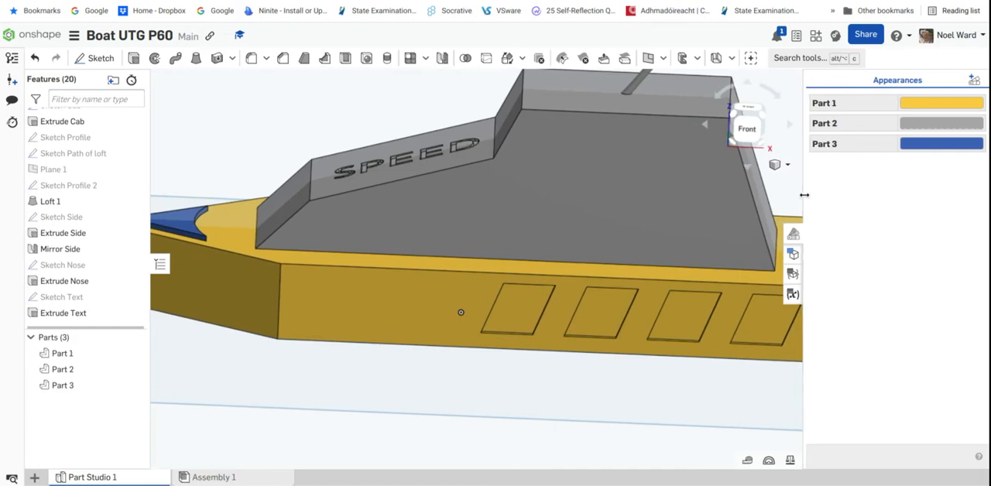
pyautogui.click(936, 124)
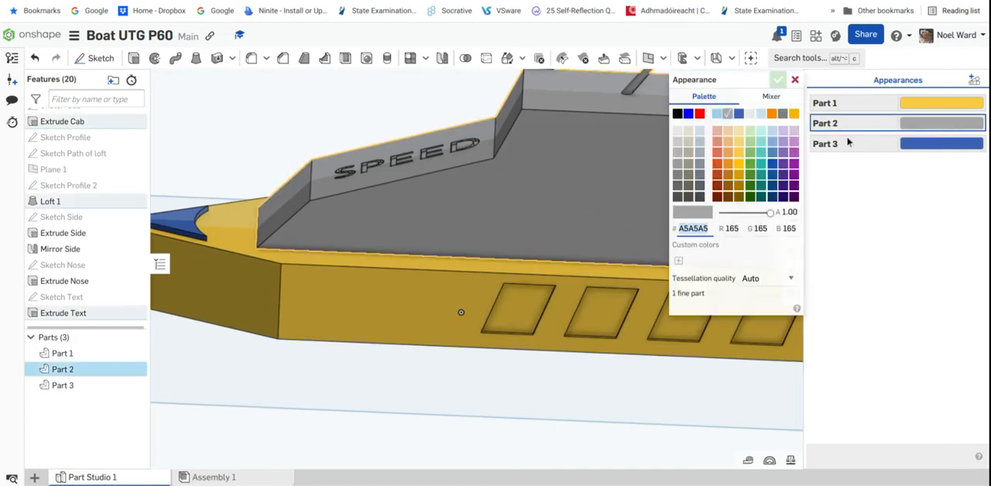
pyautogui.click(699, 115)
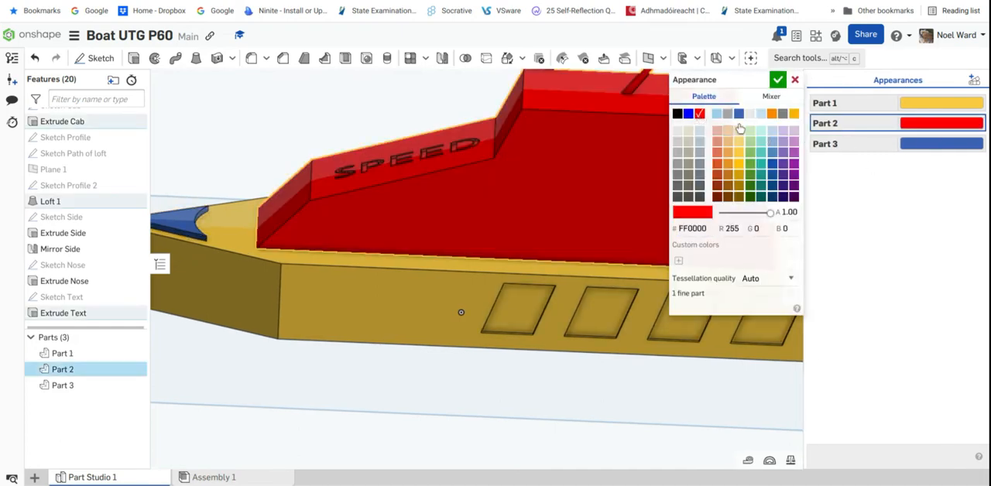
pyautogui.click(778, 80)
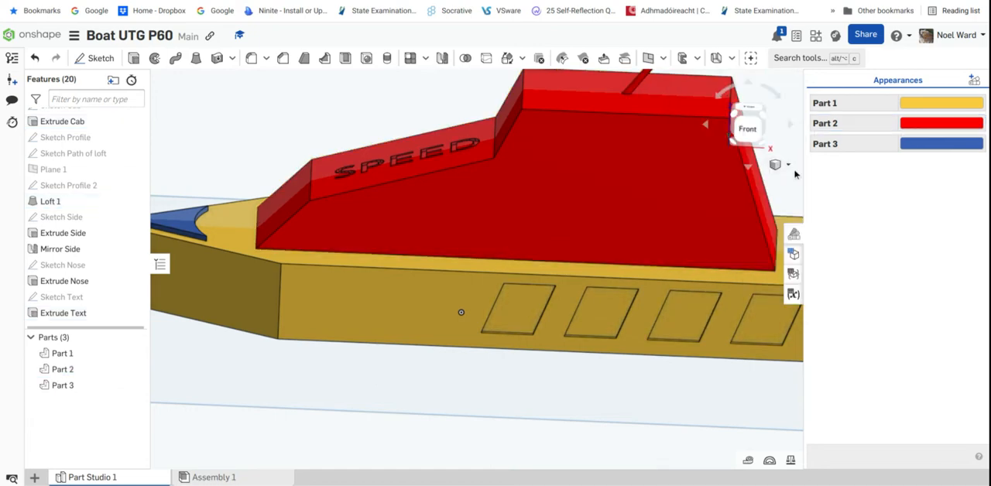
# Edit the antenna's Loft 1 feature so that it creates a new part instead of adding to the cab
pyautogui.moveTo(686, 145); pyautogui.dragTo(631, 178, button='right')
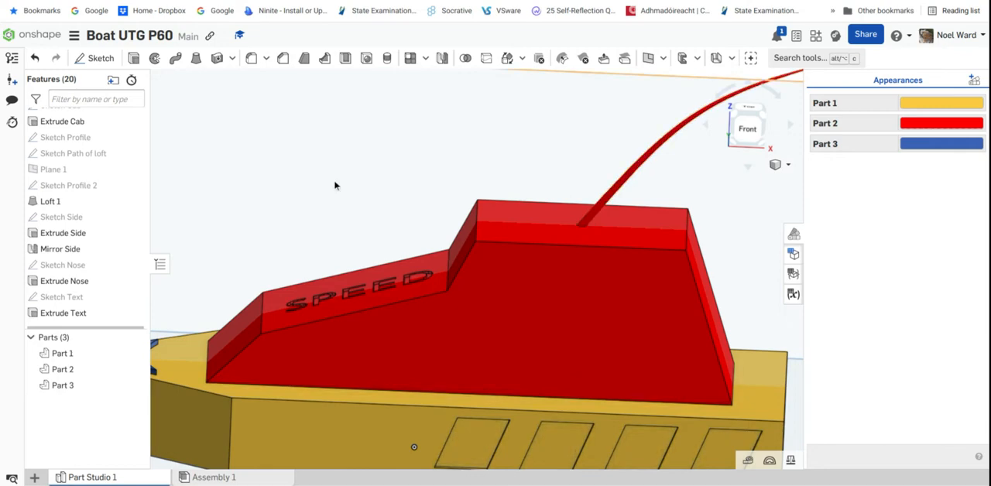
pyautogui.rightClick(48, 204)
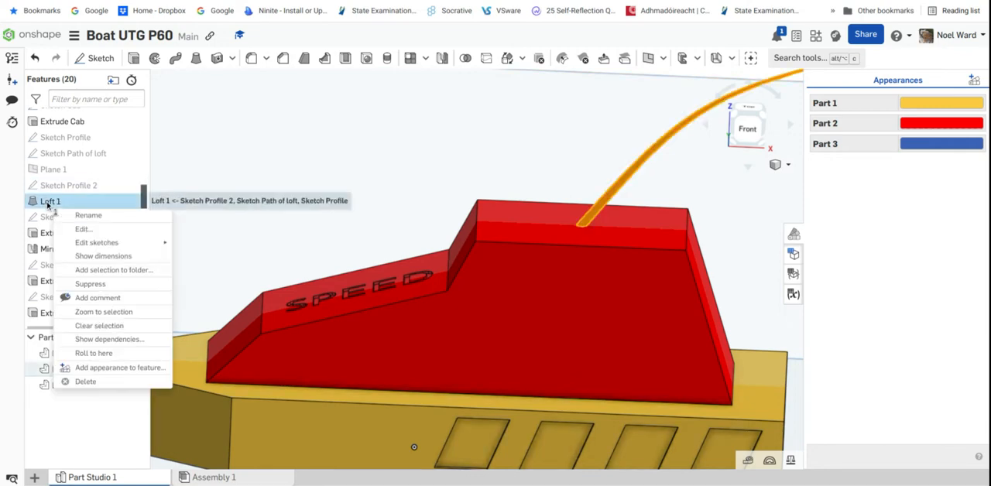
pyautogui.click(83, 230)
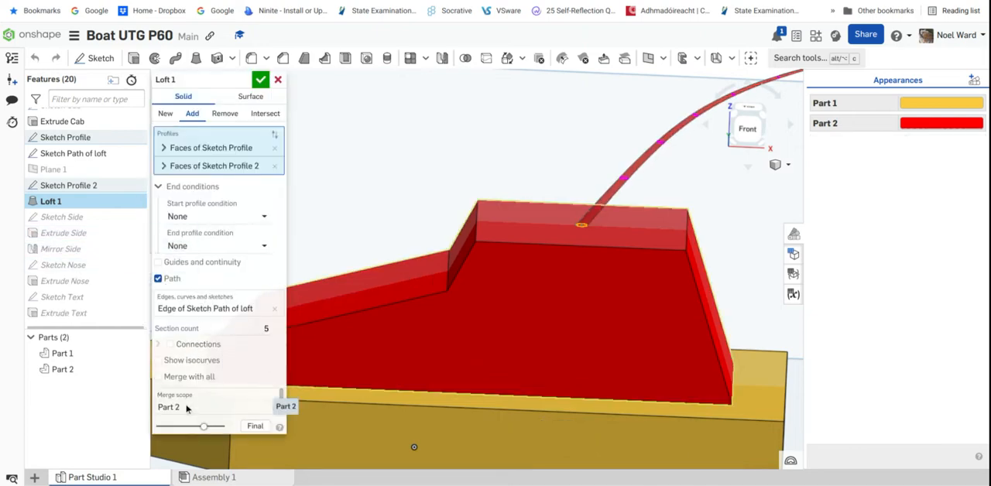
pyautogui.click(166, 114)
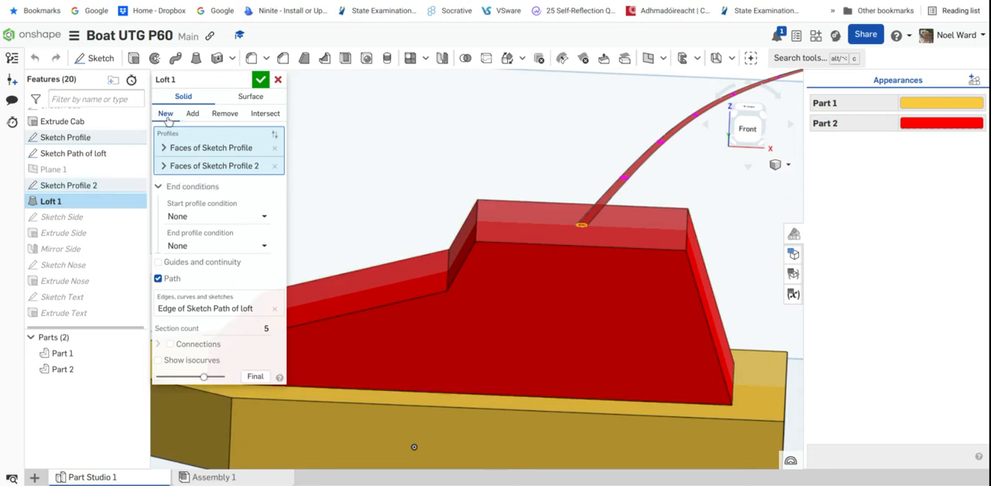
pyautogui.click(260, 81)
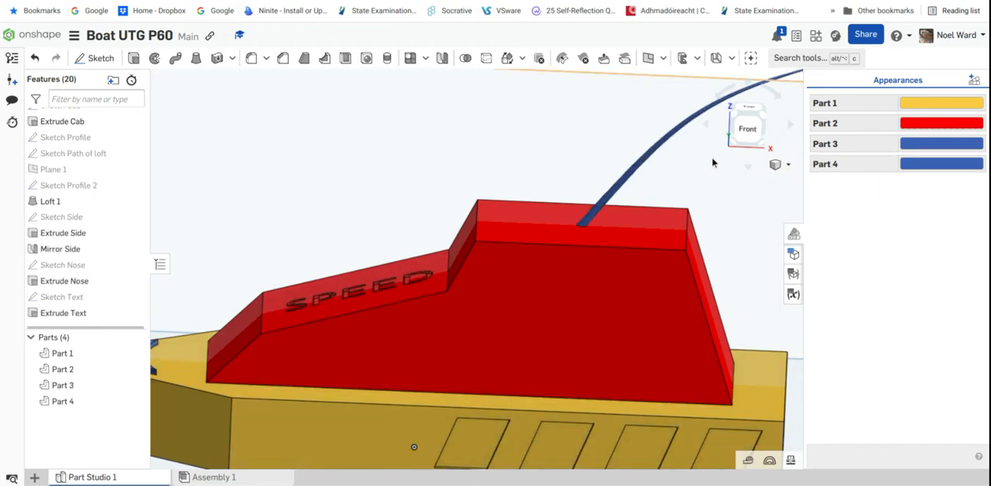
# Set the appearance of the antenna, Part 3, to light grey E6E6E6
pyautogui.click(950, 144)
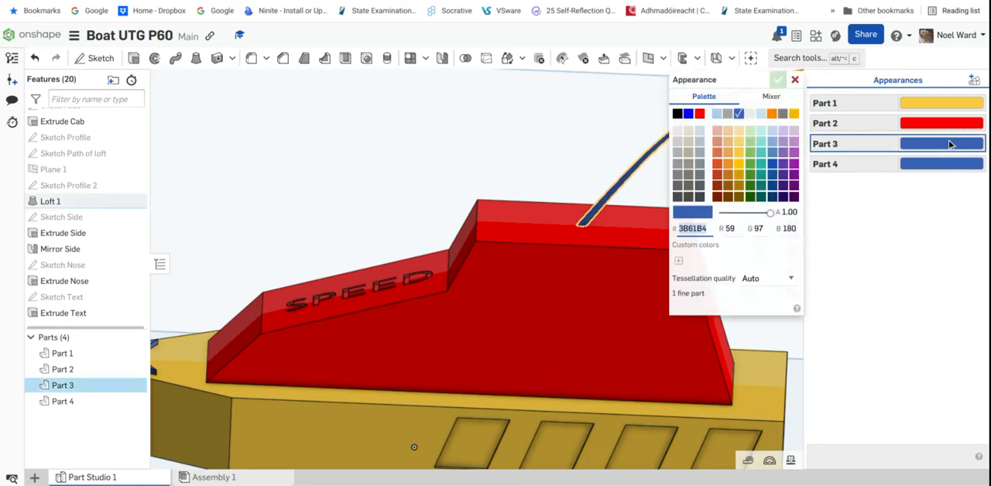
pyautogui.click(678, 132)
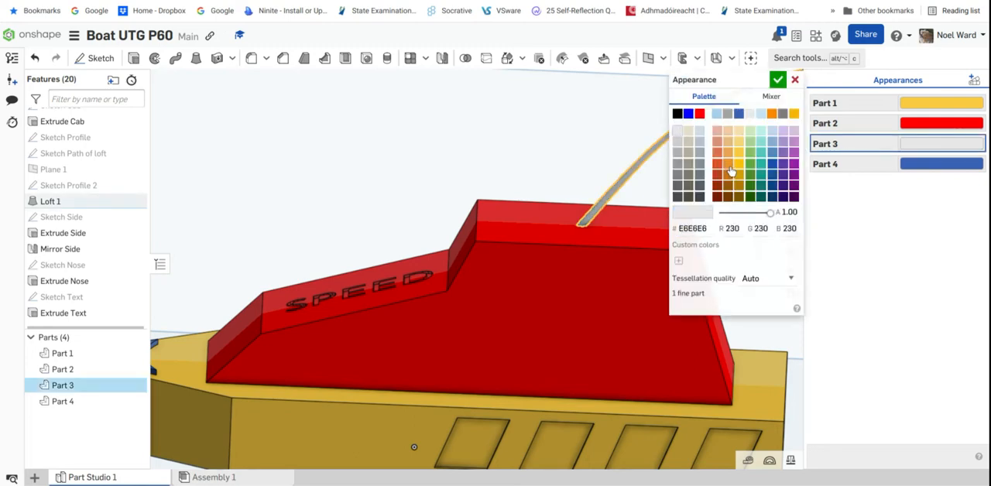
pyautogui.click(777, 79)
pyautogui.moveTo(532, 249); pyautogui.dragTo(631, 194, button='middle')
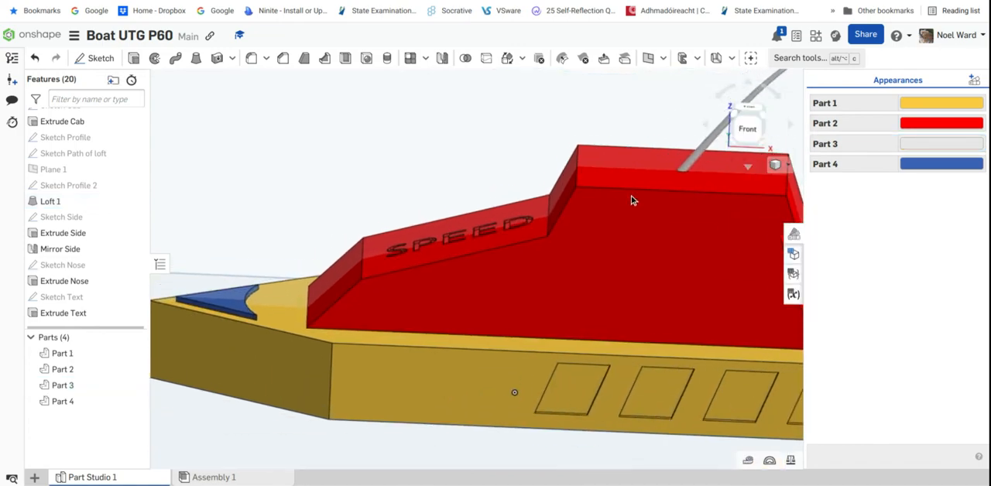
# Compare with the toy boat drawing and set the appearance of the nose decoration, Part 4, to red FF0000
pyautogui.click(364, 1)
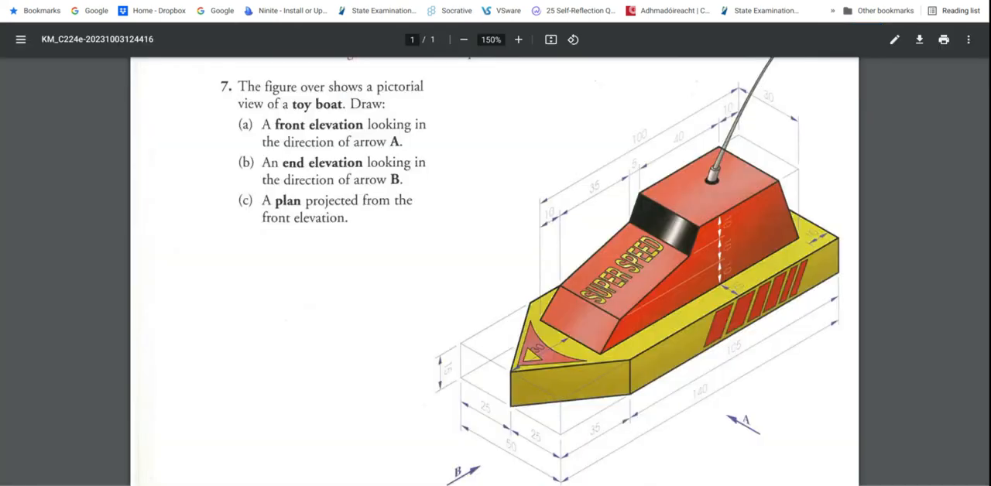
pyautogui.click(101, 1)
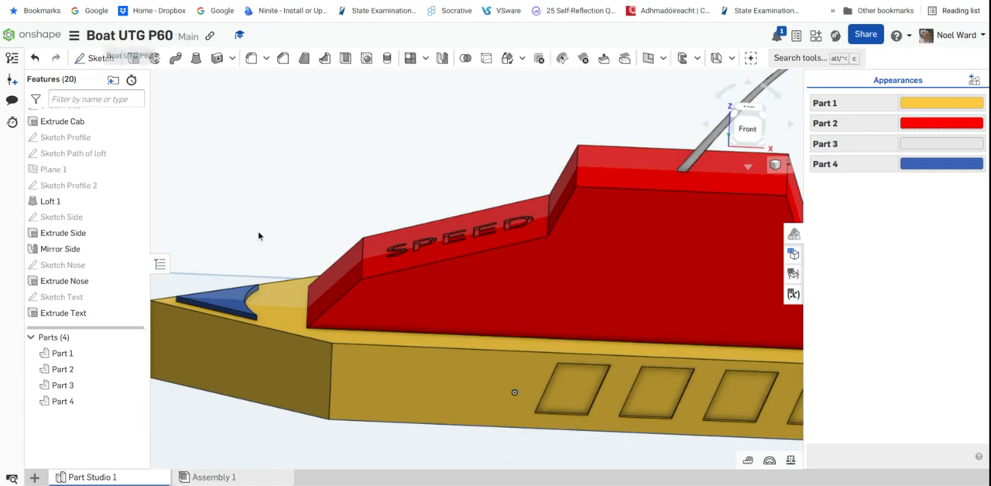
pyautogui.click(225, 301)
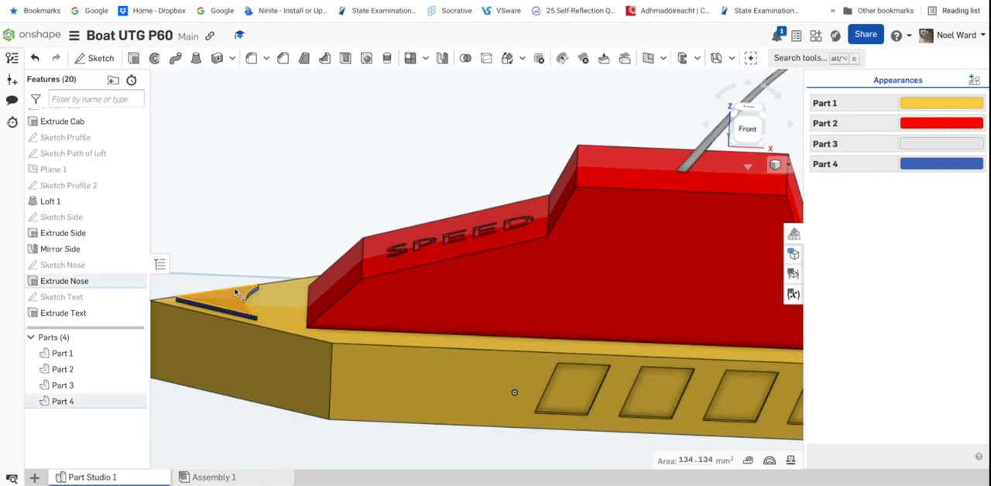
pyautogui.click(327, 189)
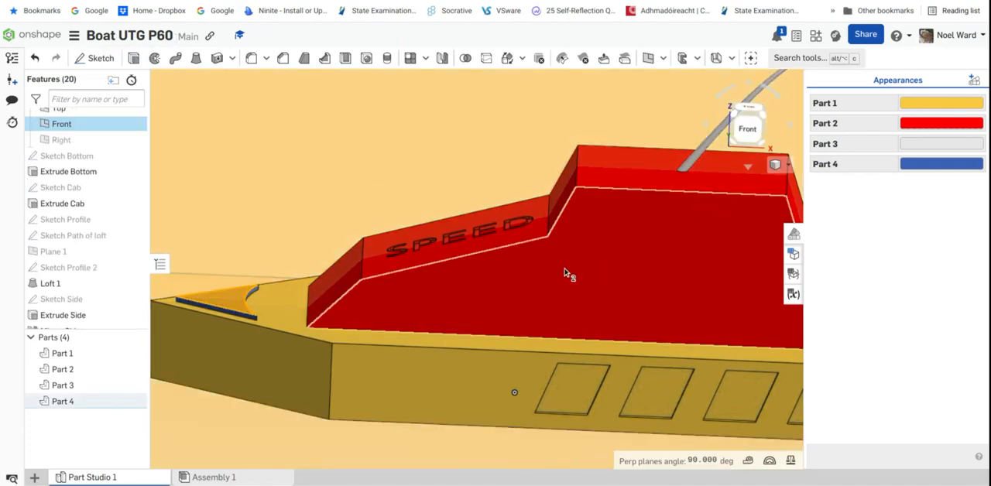
pyautogui.scroll(-5, 559, 263)
pyautogui.click(609, 85)
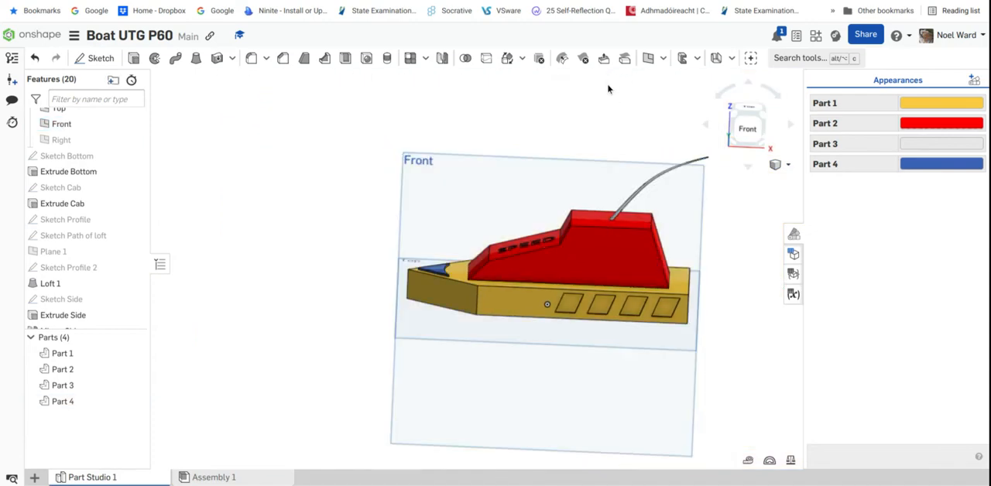
pyautogui.scroll(3, 631, 251)
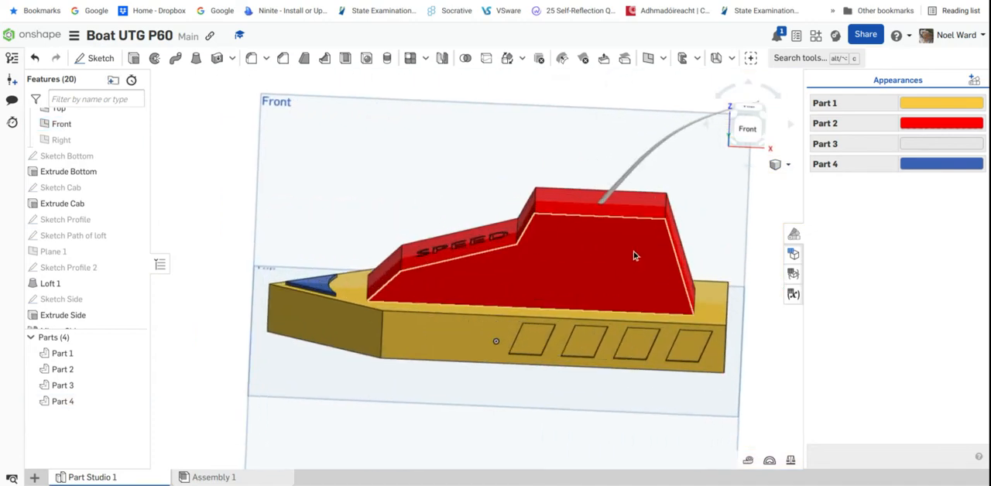
pyautogui.click(922, 164)
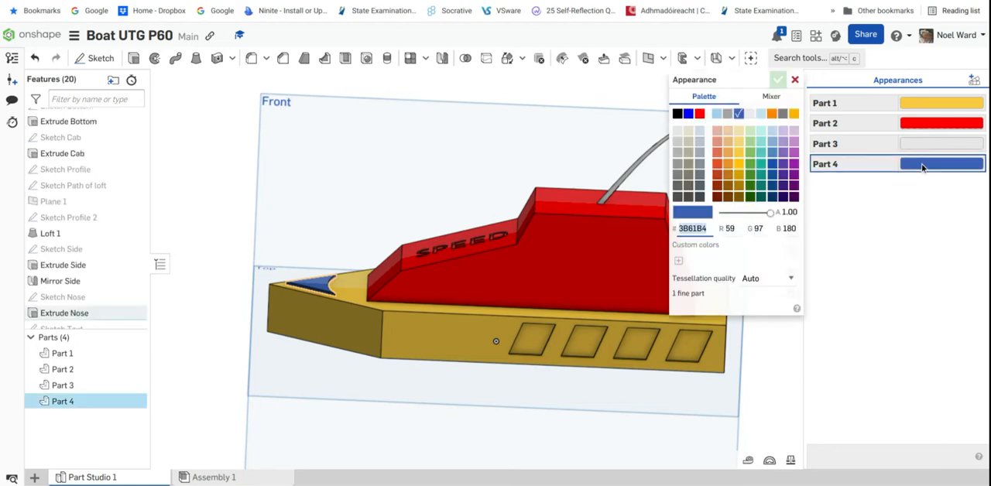
pyautogui.click(699, 114)
pyautogui.click(778, 80)
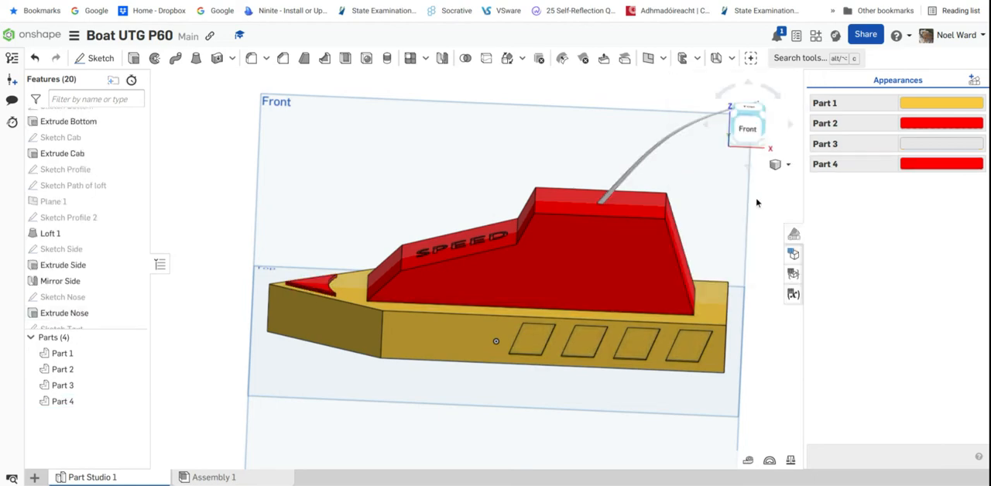
# Add a black 000000 face appearance to the cab's sloping windscreen face between the SPEED panel and the flat roof
pyautogui.moveTo(589, 405); pyautogui.dragTo(569, 383, button='right')
pyautogui.moveTo(546, 344); pyautogui.dragTo(512, 357, button='right')
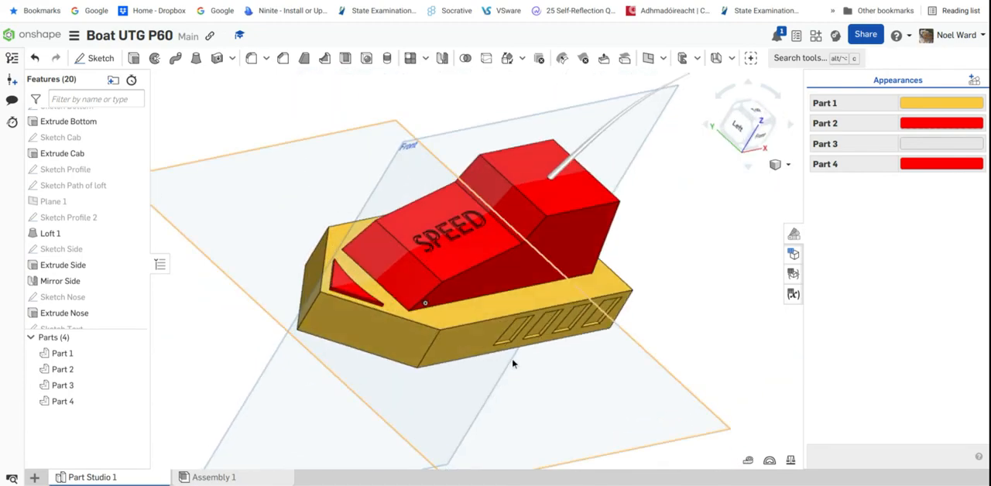
pyautogui.click(515, 215)
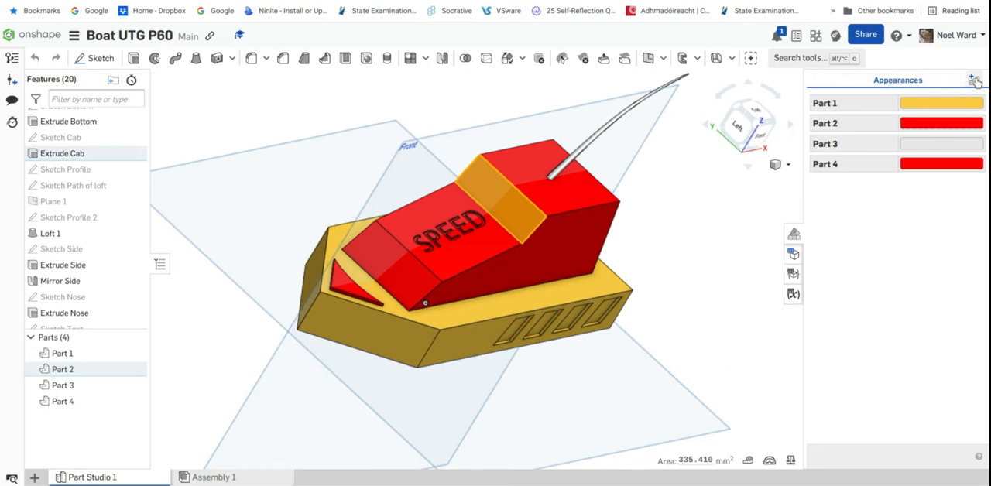
pyautogui.click(974, 82)
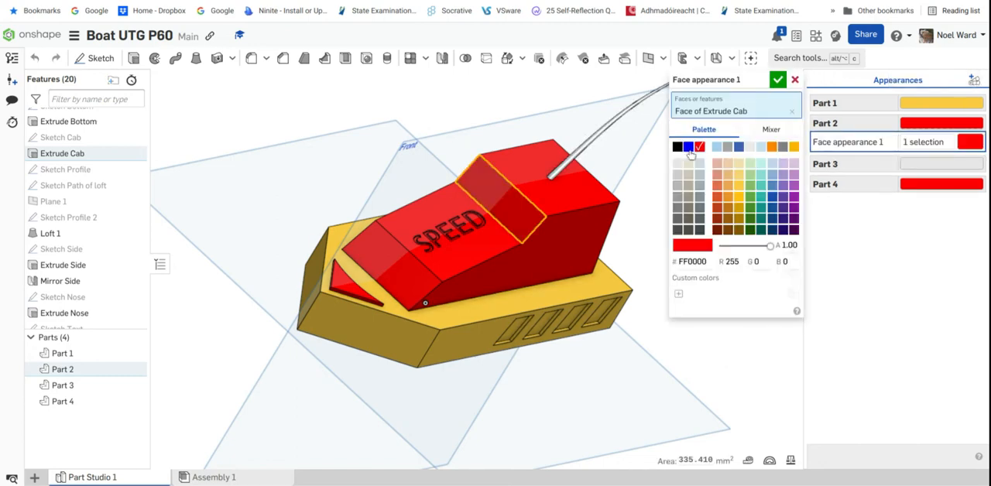
pyautogui.click(679, 147)
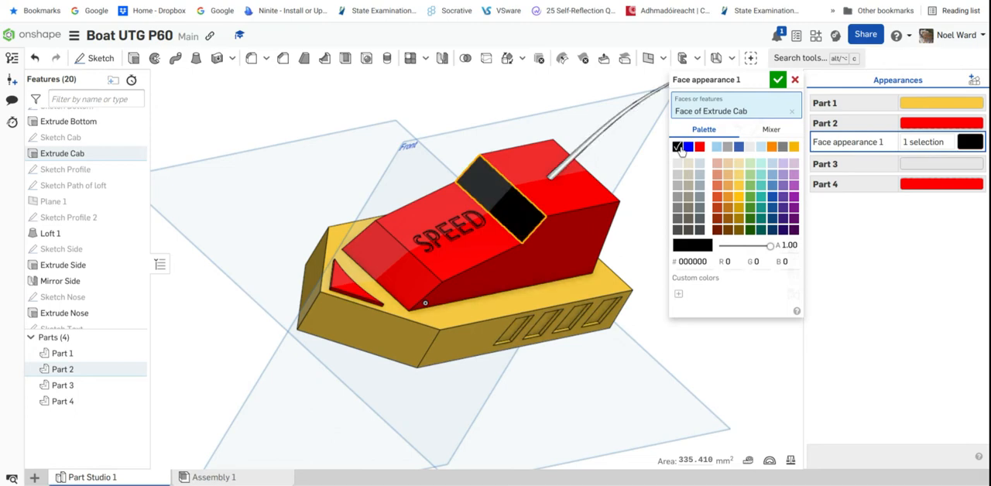
pyautogui.click(778, 80)
# Add a red FF0000 face appearance to all eight recessed window faces on both sides of the hull
pyautogui.moveTo(637, 368); pyautogui.dragTo(625, 347, button='middle')
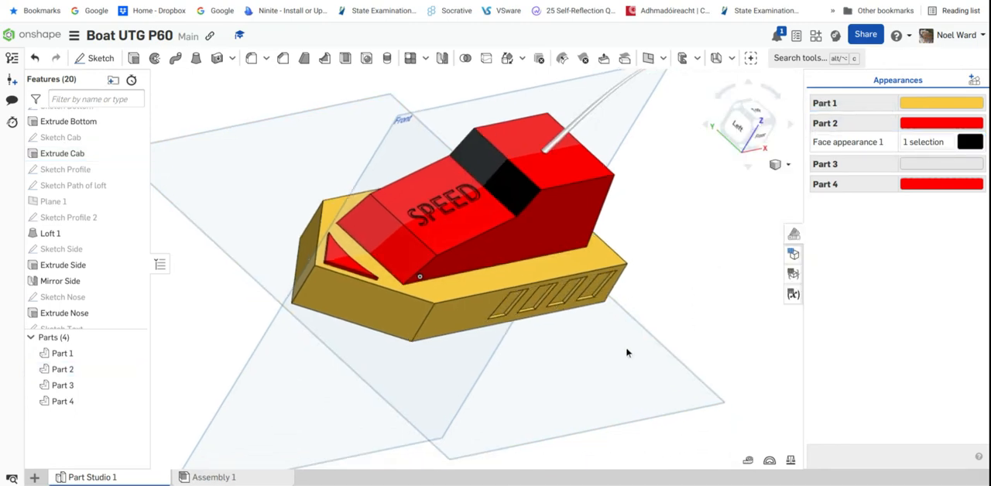
pyautogui.moveTo(627, 352); pyautogui.dragTo(502, 342, button='right')
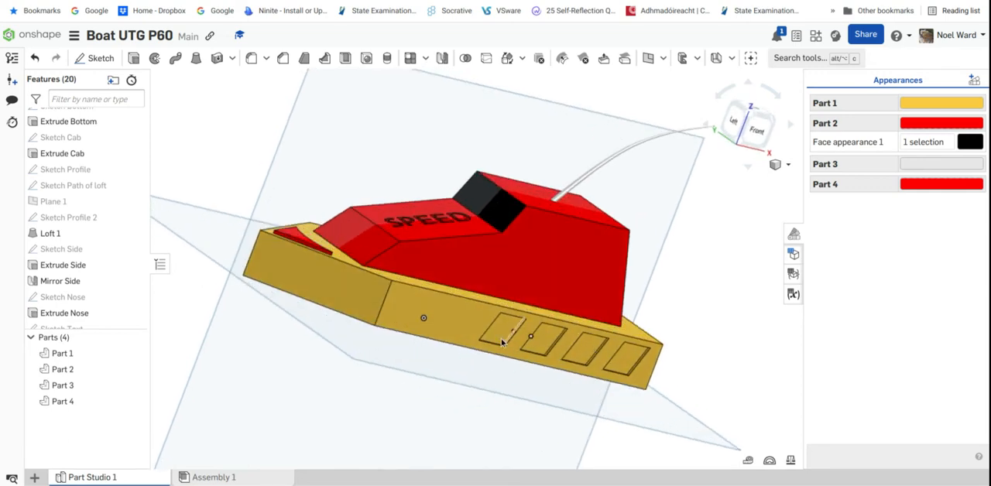
pyautogui.click(502, 338)
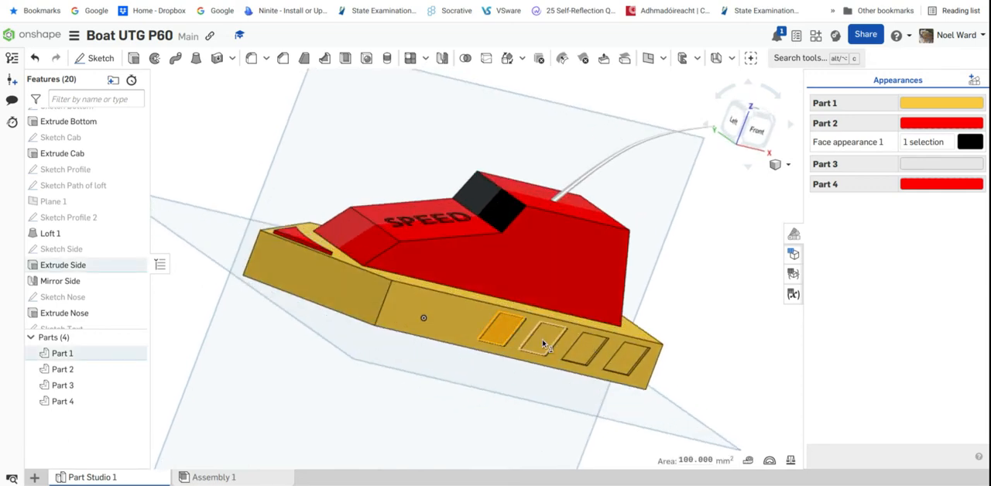
pyautogui.click(584, 357)
pyautogui.click(626, 357)
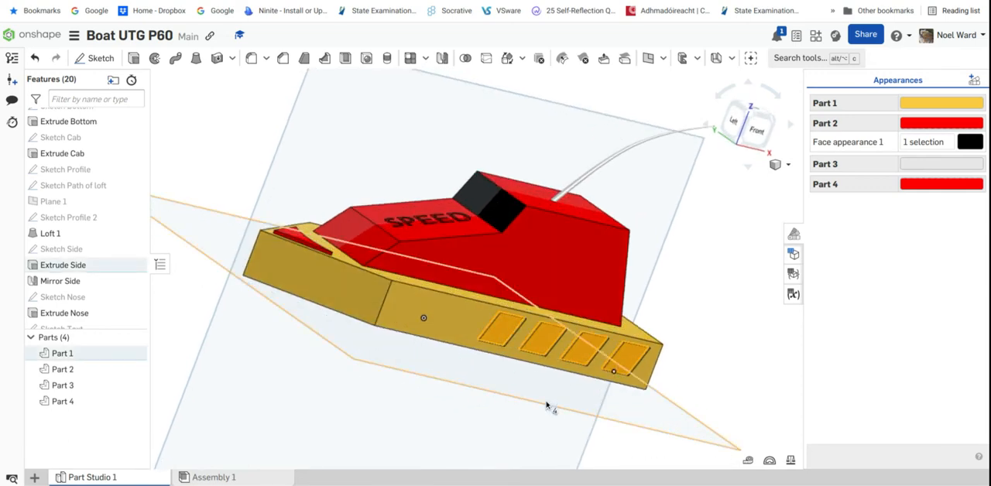
pyautogui.moveTo(626, 357); pyautogui.dragTo(362, 341, button='right')
pyautogui.click(362, 341)
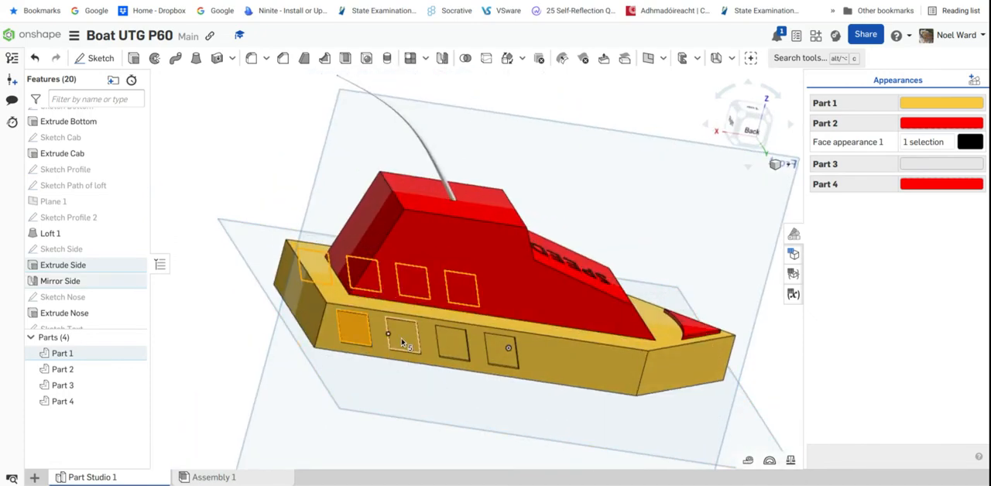
pyautogui.click(403, 335)
pyautogui.click(453, 343)
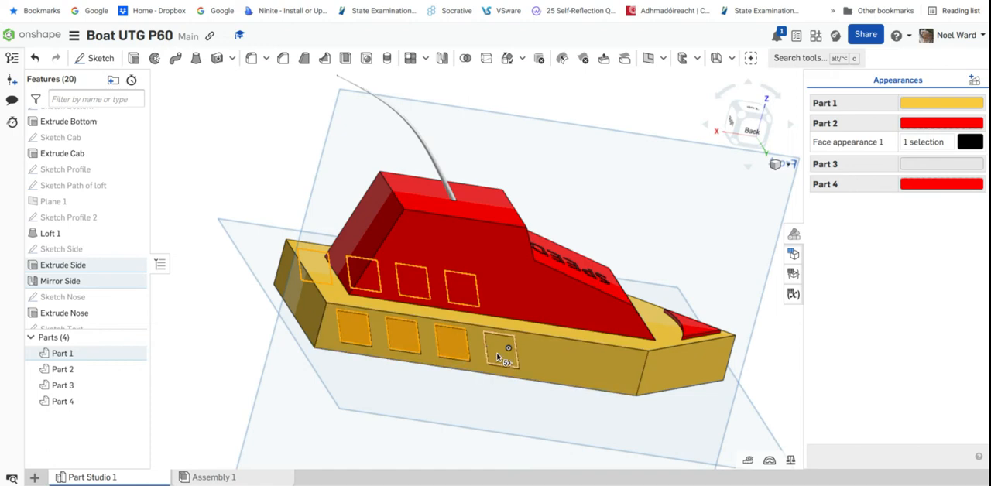
pyautogui.click(974, 81)
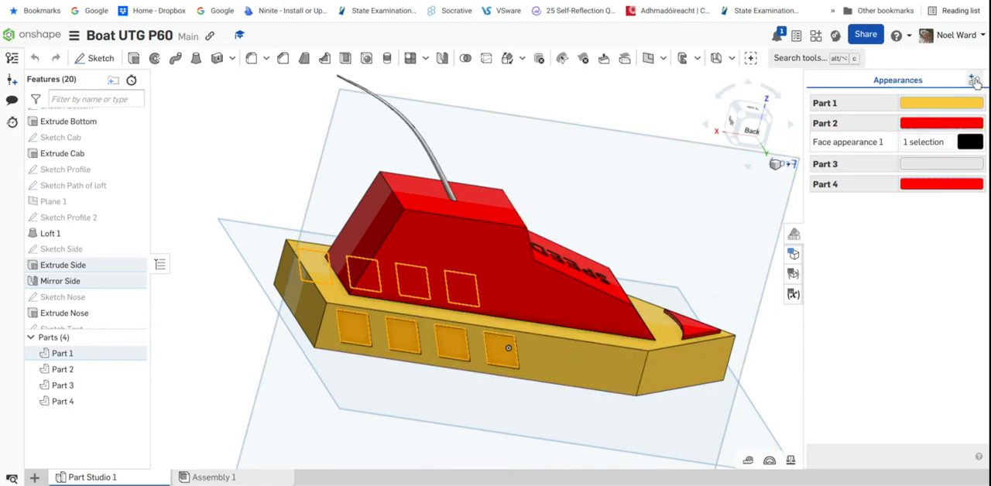
pyautogui.click(914, 123)
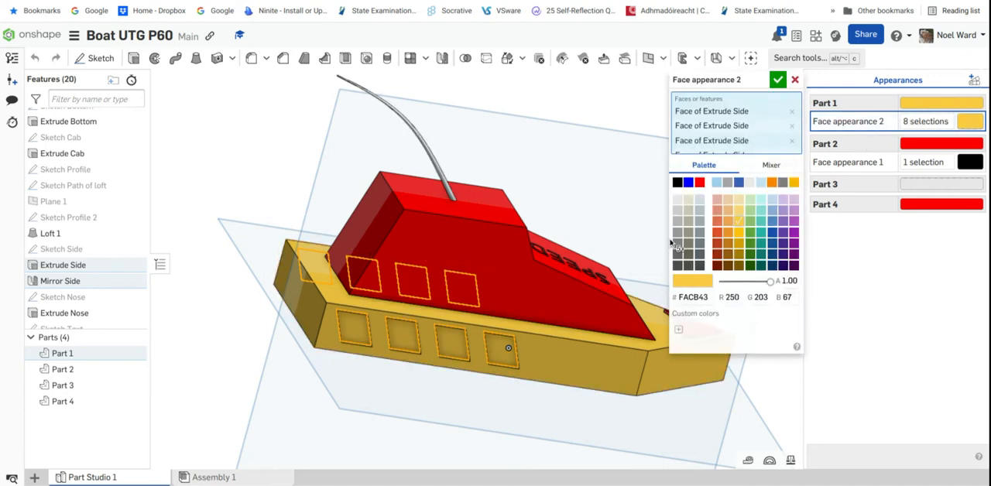
pyautogui.click(700, 183)
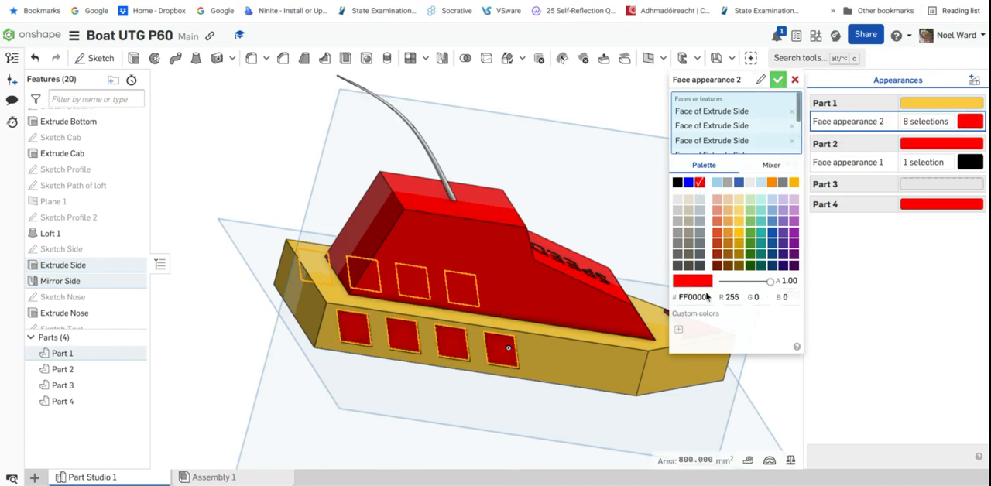
# Add a yellow FACB43 face appearance to the recessed faces of the five engraved SPEED letters on the cab
pyautogui.moveTo(667, 348); pyautogui.dragTo(614, 316, button='right')
pyautogui.press('f')
pyautogui.moveTo(684, 340); pyautogui.dragTo(522, 249, button='right')
pyautogui.scroll(5, 522, 249)
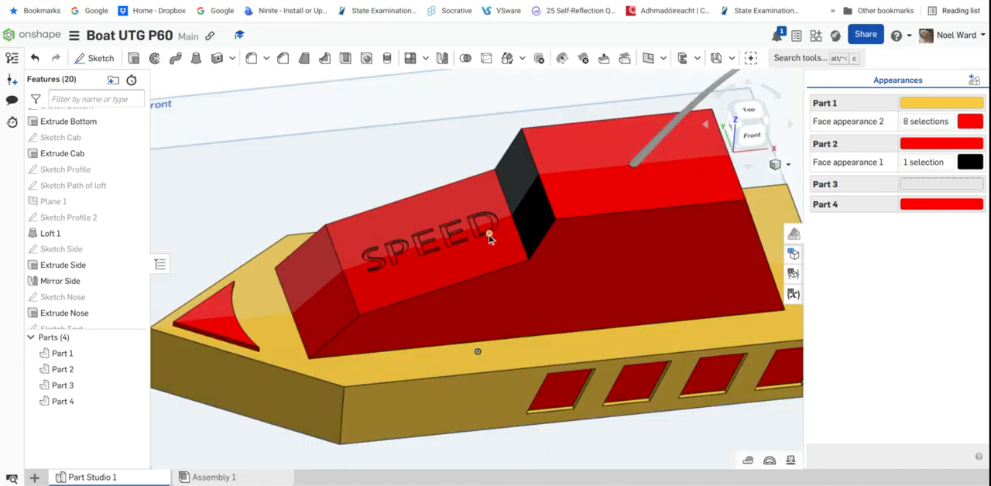
pyautogui.scroll(5, 489, 235)
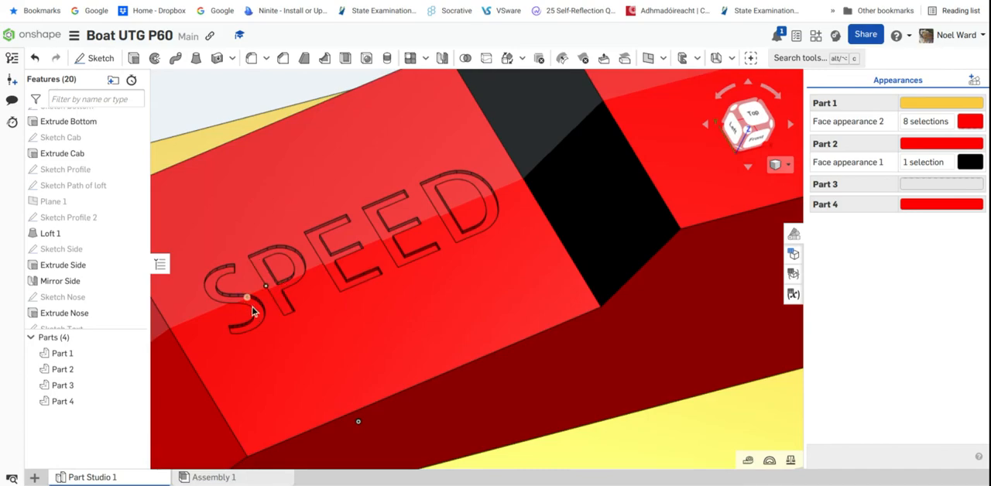
pyautogui.scroll(4, 259, 321)
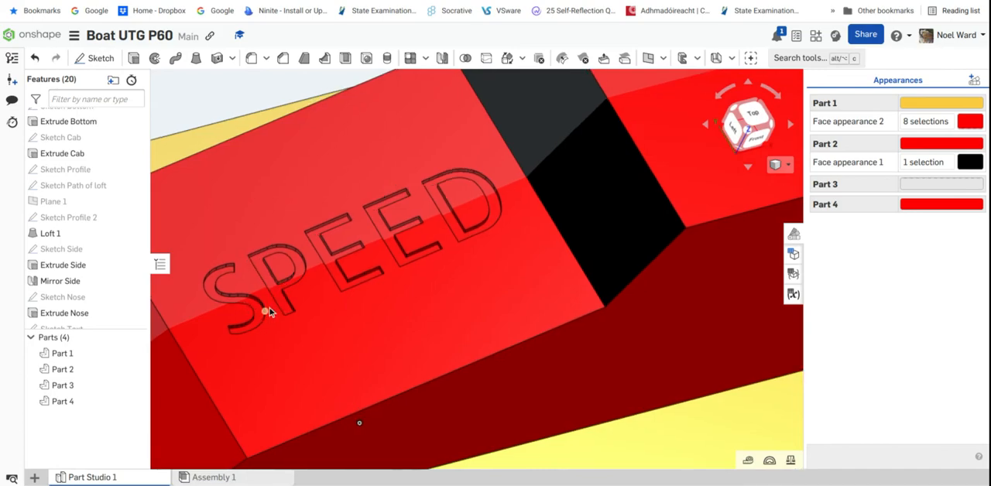
pyautogui.click(251, 323)
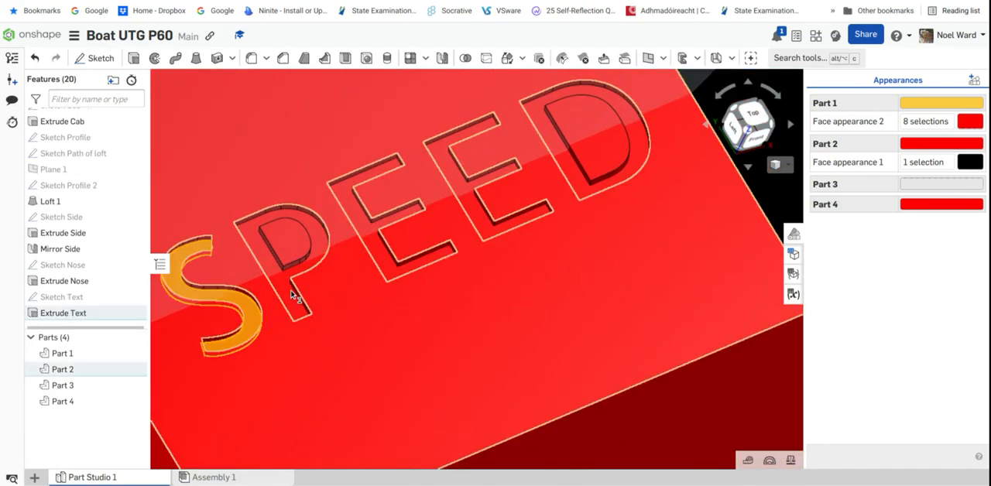
pyautogui.click(298, 299)
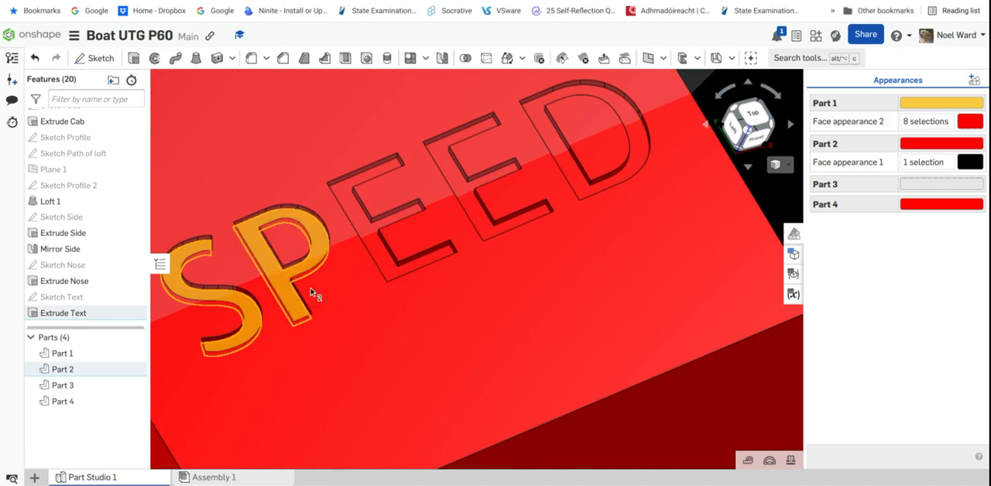
pyautogui.click(390, 257)
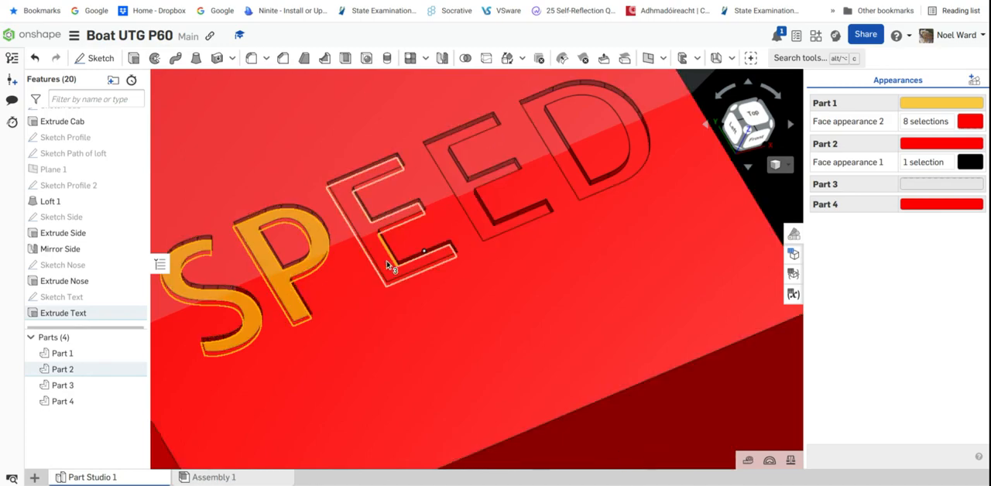
pyautogui.click(388, 267)
pyautogui.moveTo(403, 266); pyautogui.dragTo(478, 216, button='right')
pyautogui.click(476, 215)
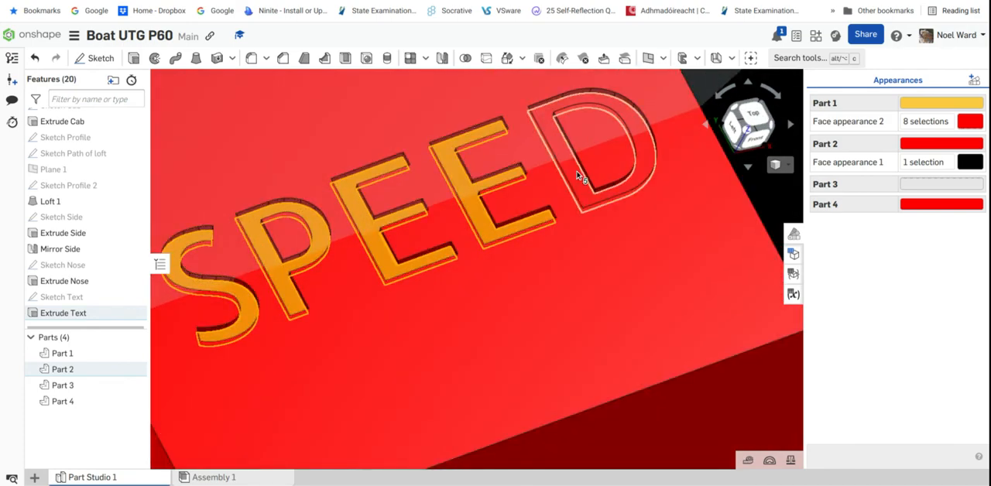
pyautogui.click(578, 177)
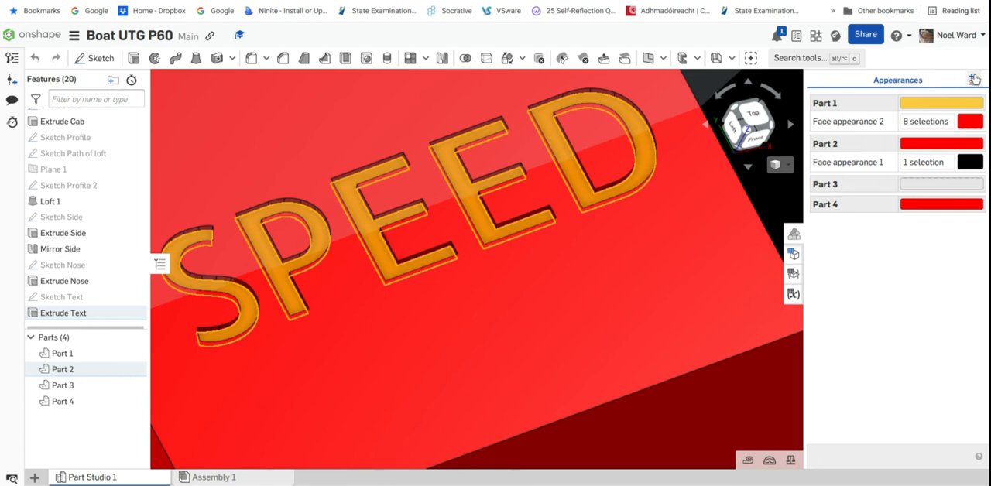
pyautogui.click(974, 79)
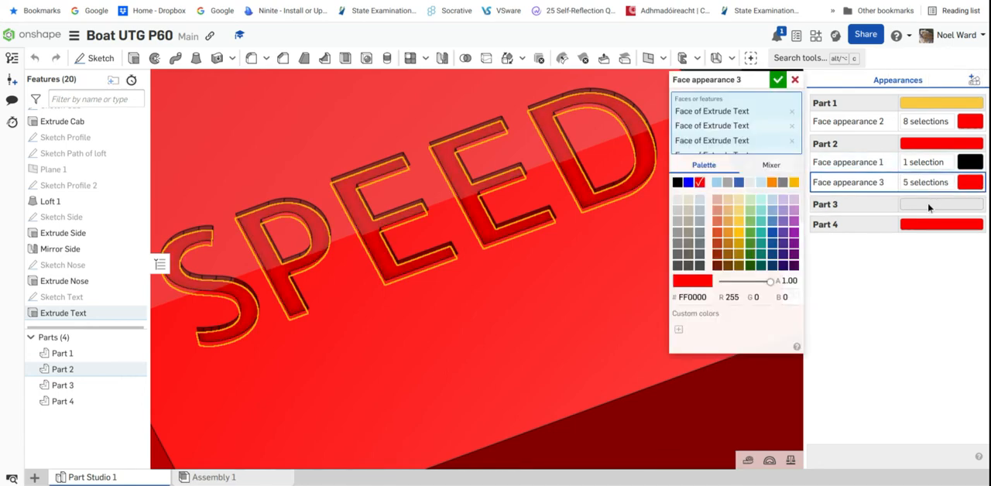
pyautogui.click(738, 223)
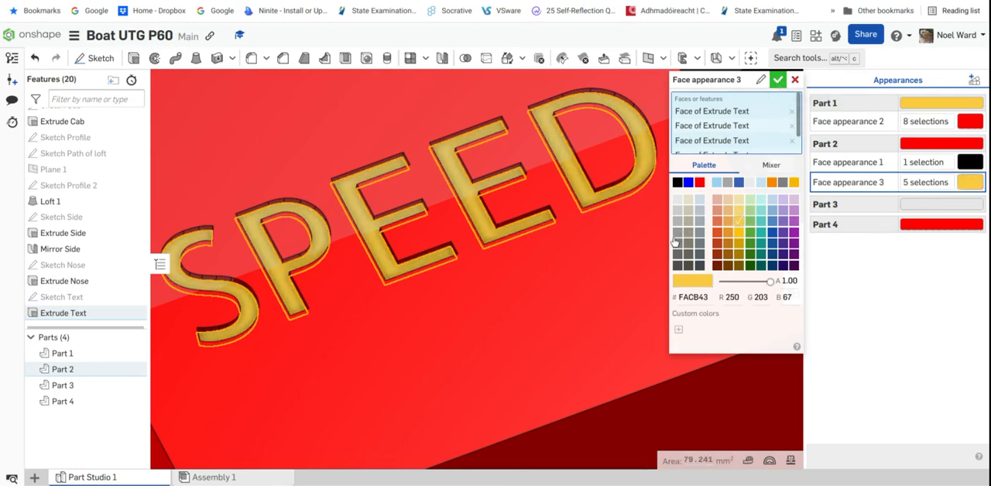
pyautogui.scroll(-8, 673, 242)
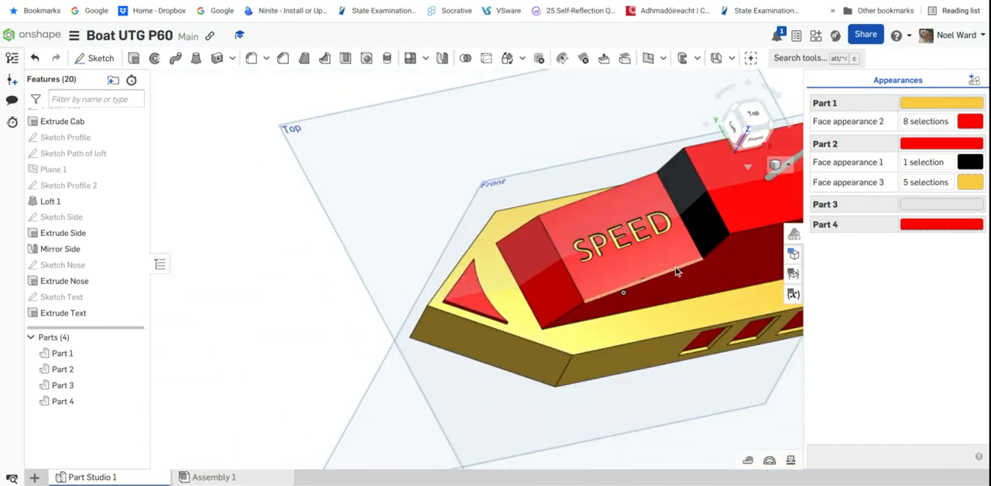
pyautogui.moveTo(685, 269); pyautogui.dragTo(573, 254, button='right')
pyautogui.scroll(-3, 606, 230)
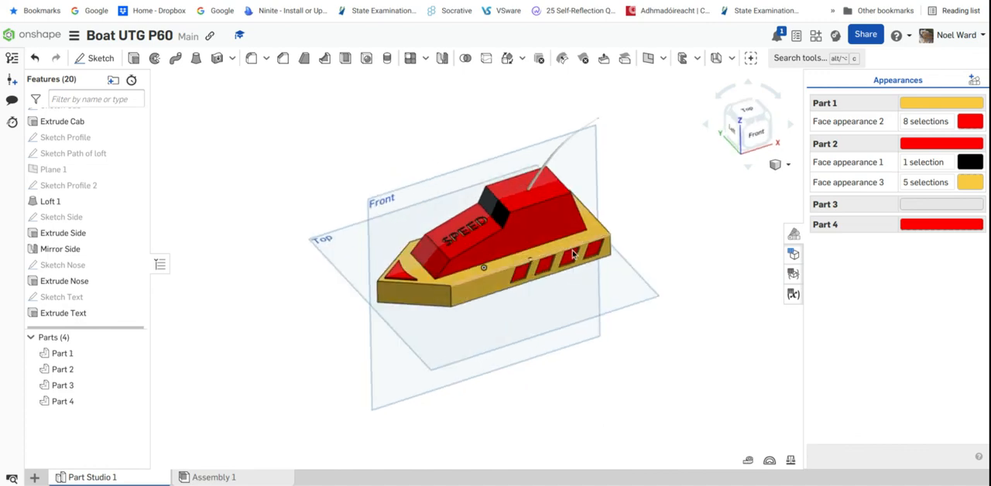
pyautogui.scroll(2, 480, 249)
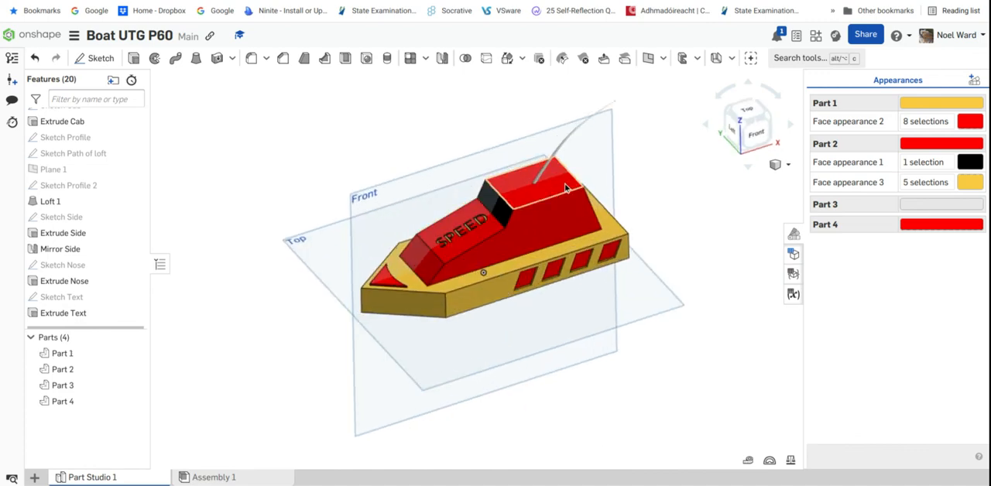
pyautogui.scroll(2, 468, 240)
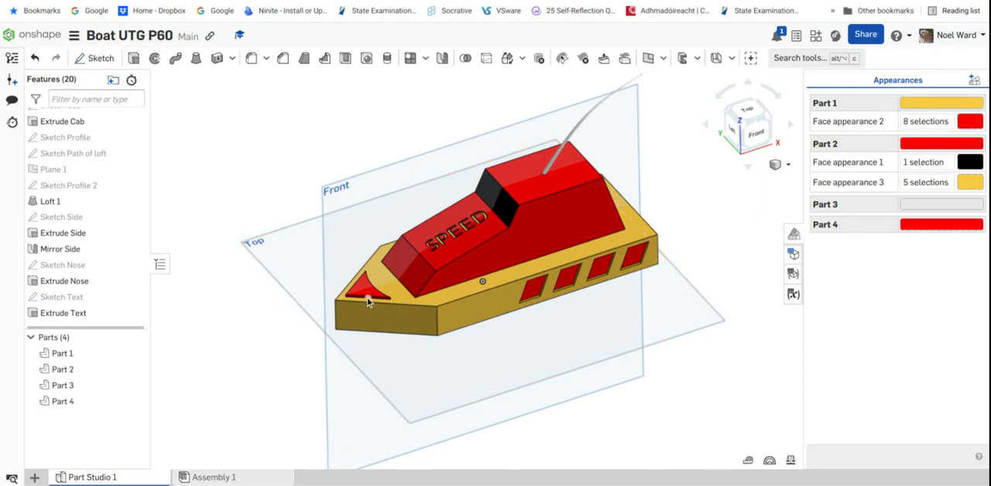
# Examine the nose decoration up close and compare the coloured boat model with the toy boat reference drawing
pyautogui.moveTo(367, 298)
pyautogui.mouseDown(button='right')
pyautogui.moveTo(382, 328)
pyautogui.moveTo(358, 289)
pyautogui.mouseUp(button='right')
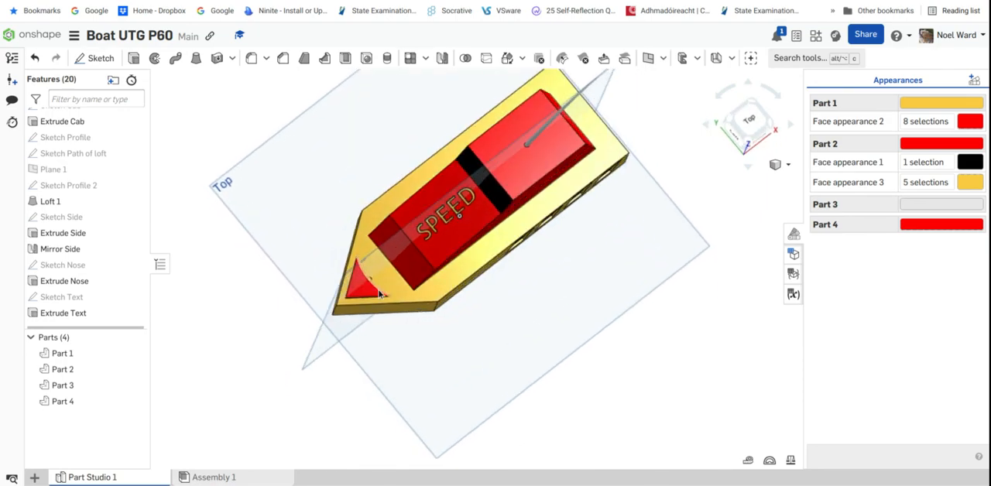
pyautogui.scroll(4, 376, 290)
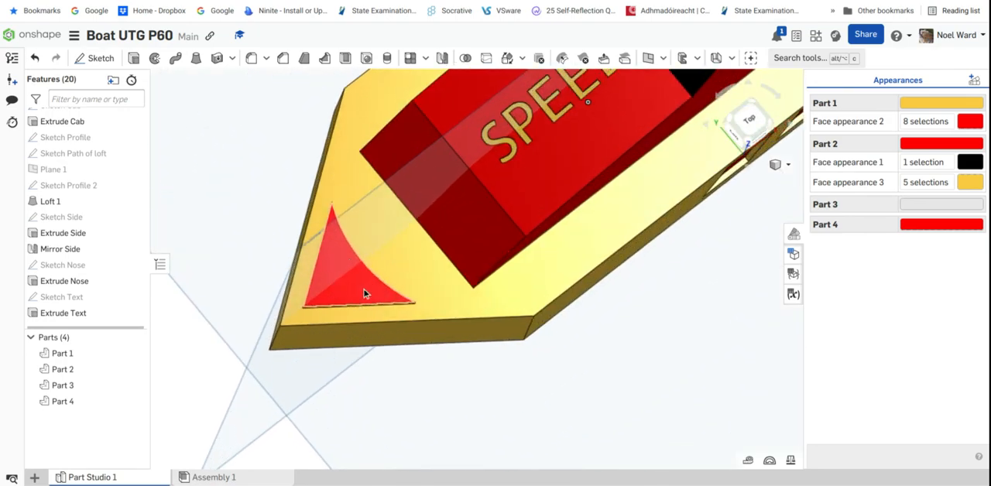
pyautogui.scroll(-5, 619, 314)
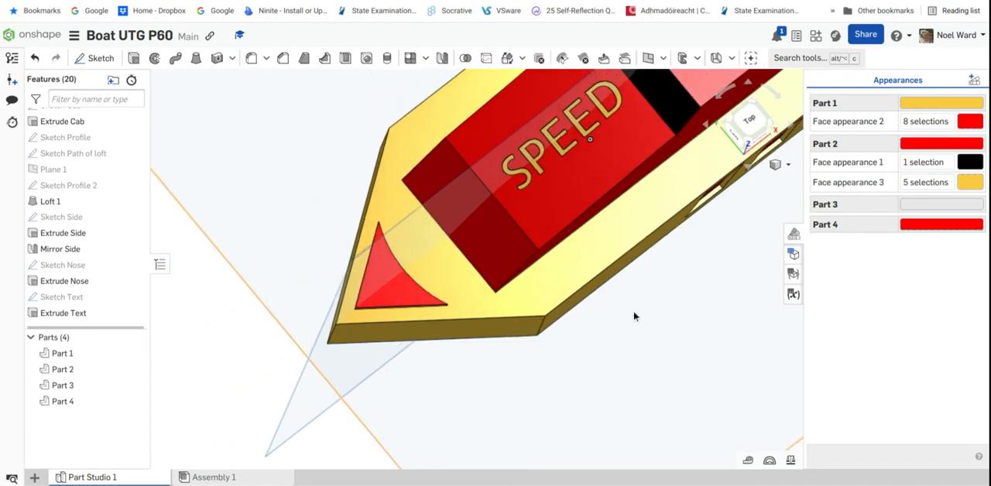
pyautogui.scroll(-2, 667, 321)
pyautogui.moveTo(667, 321); pyautogui.dragTo(688, 273, button='right')
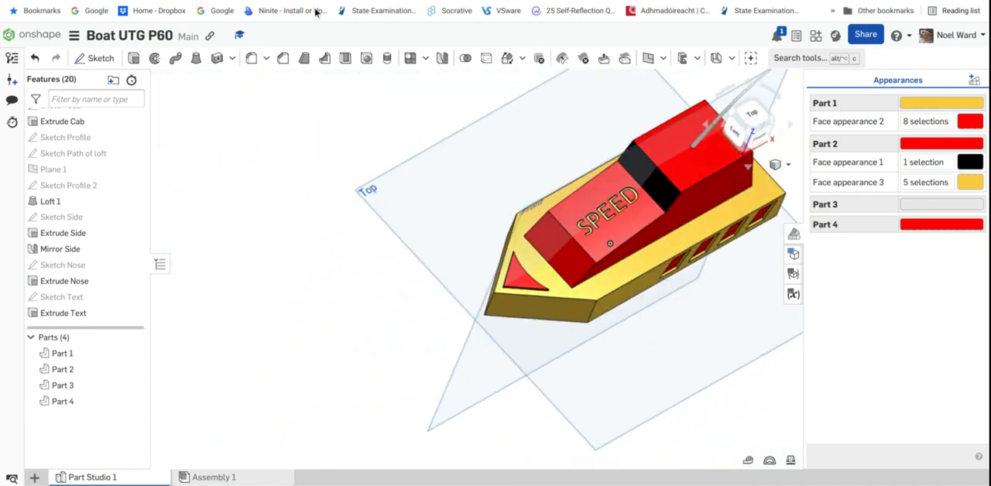
pyautogui.click(316, 1)
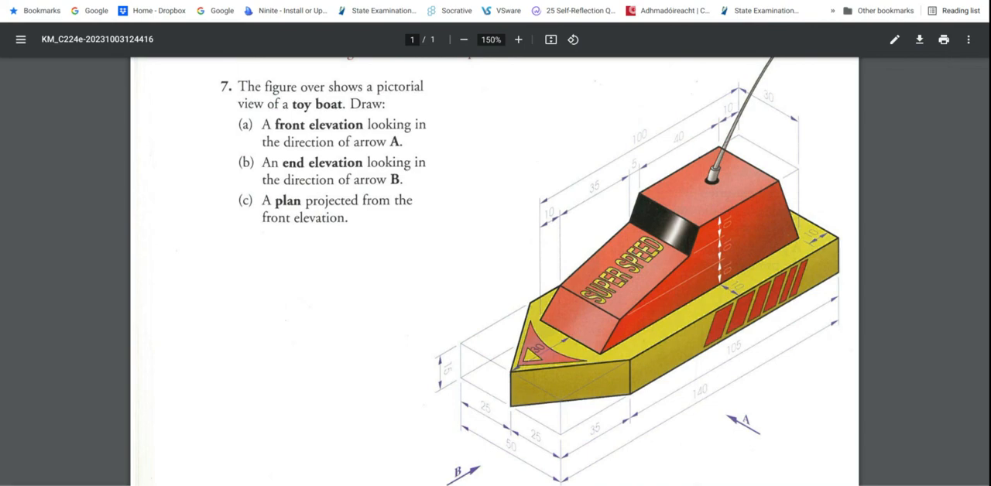
pyautogui.hotkey('ctrl', 'Tab')
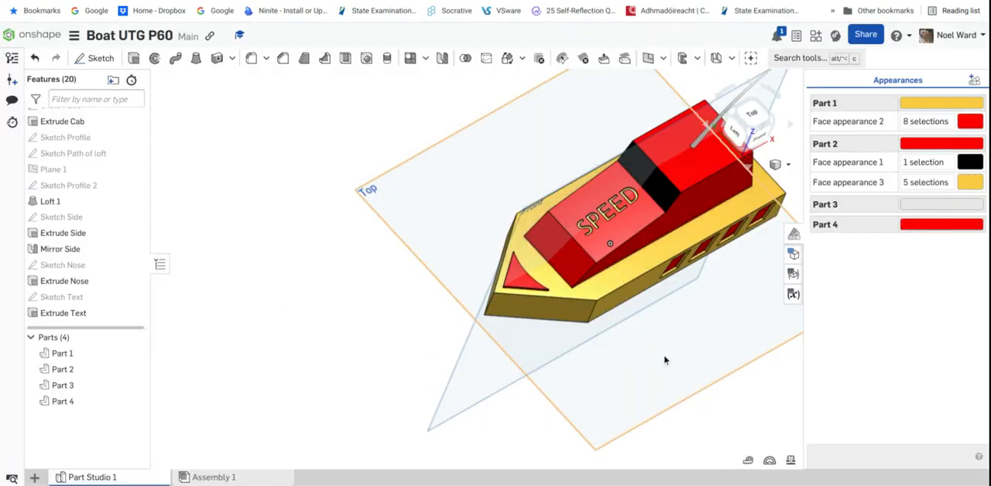
pyautogui.moveTo(674, 387); pyautogui.dragTo(620, 349, button='right')
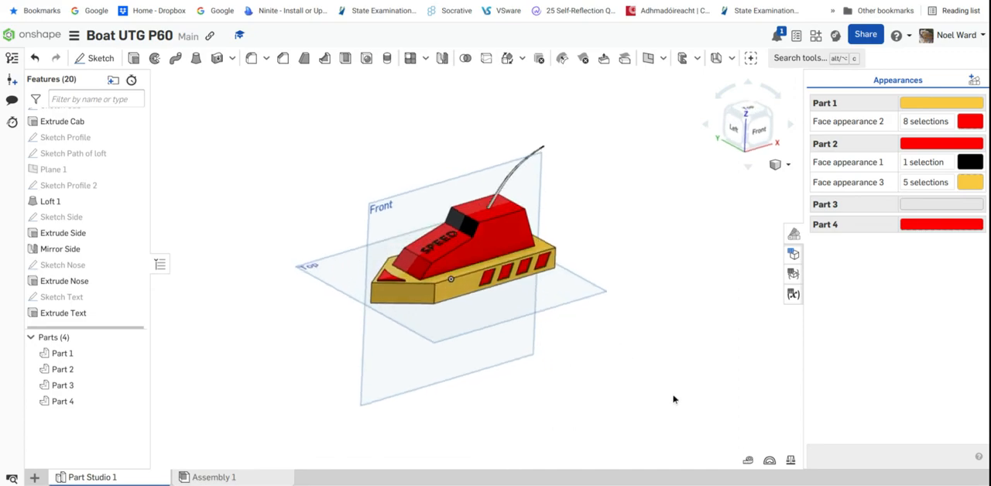